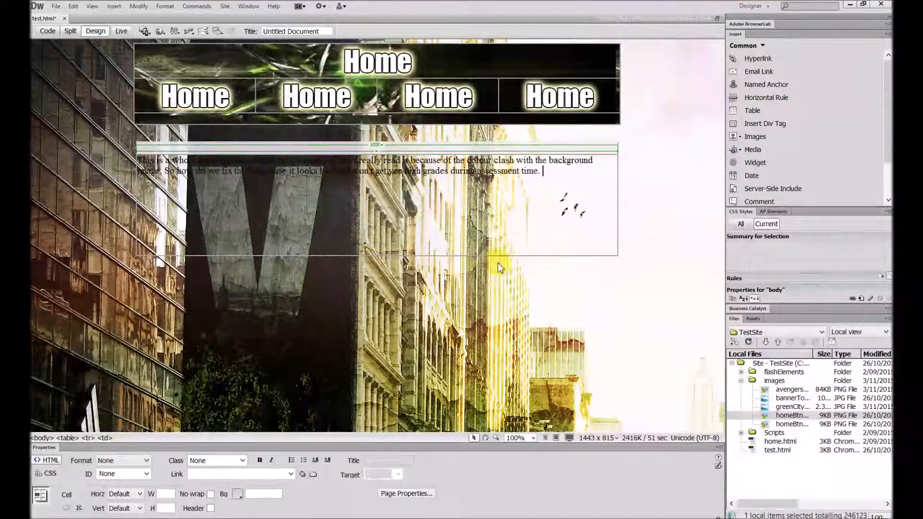
Examine how readable the paragraph in the table below the banner is against the page's background image.
click(605, 293)
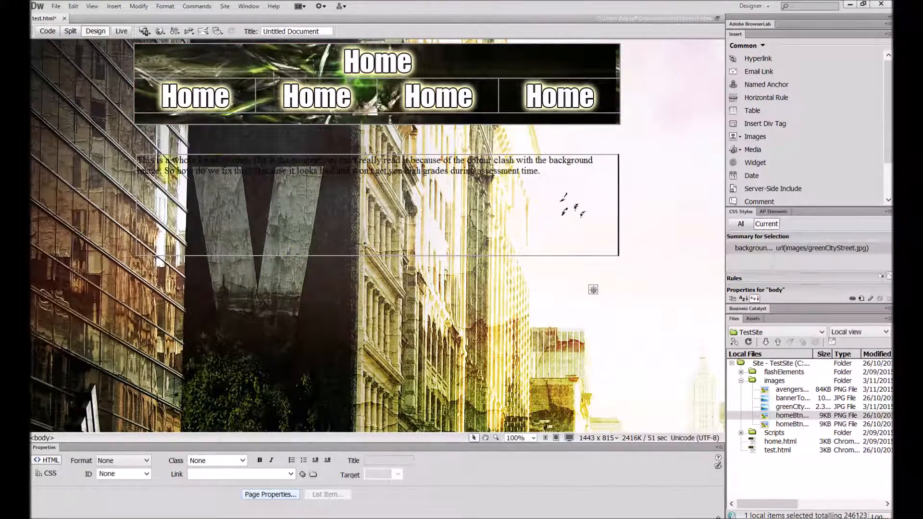
drag(138, 162, 288, 168)
click(583, 177)
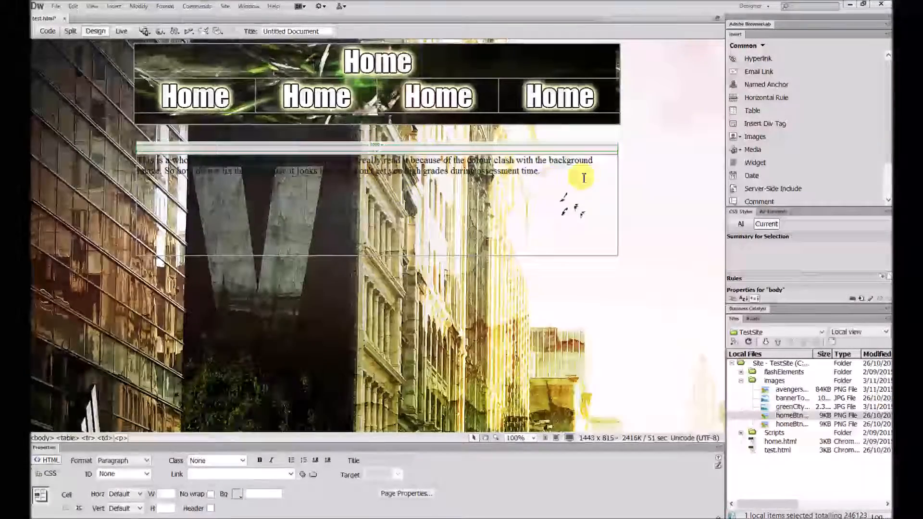
drag(546, 174, 565, 179)
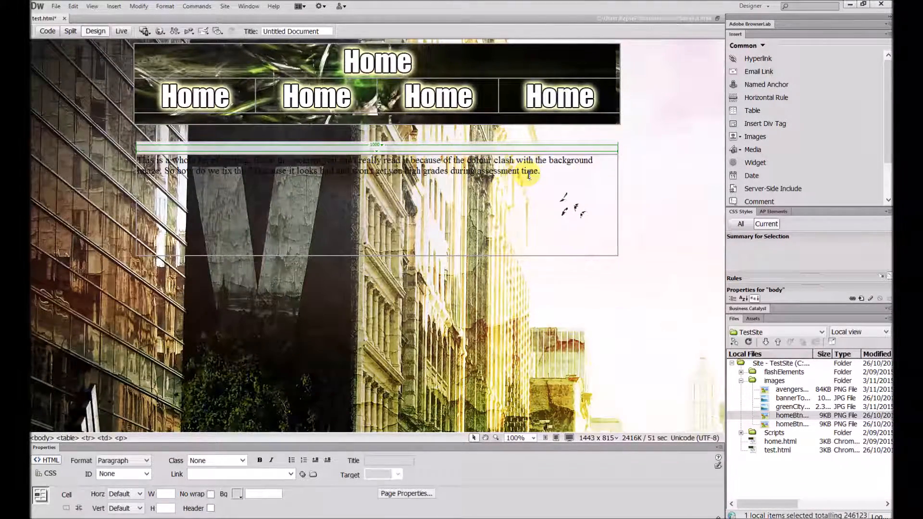
drag(547, 172, 518, 175)
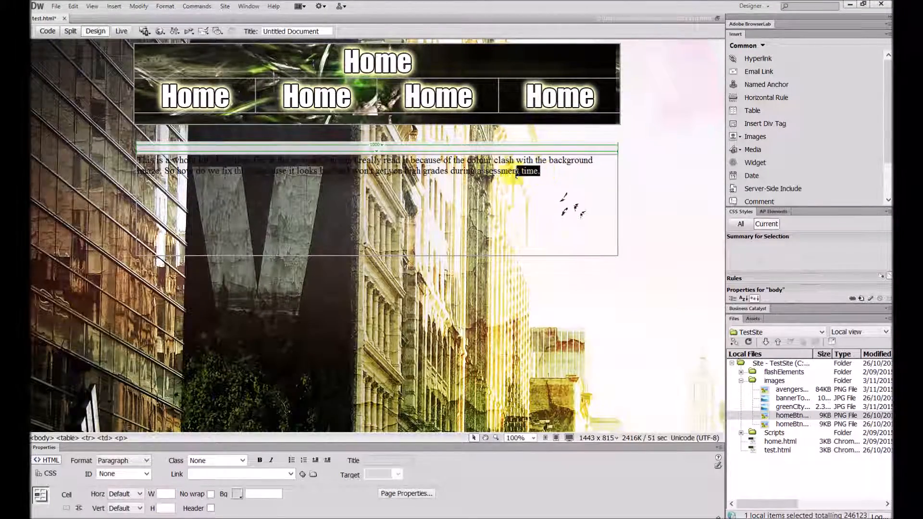
click(239, 161)
drag(209, 161, 347, 161)
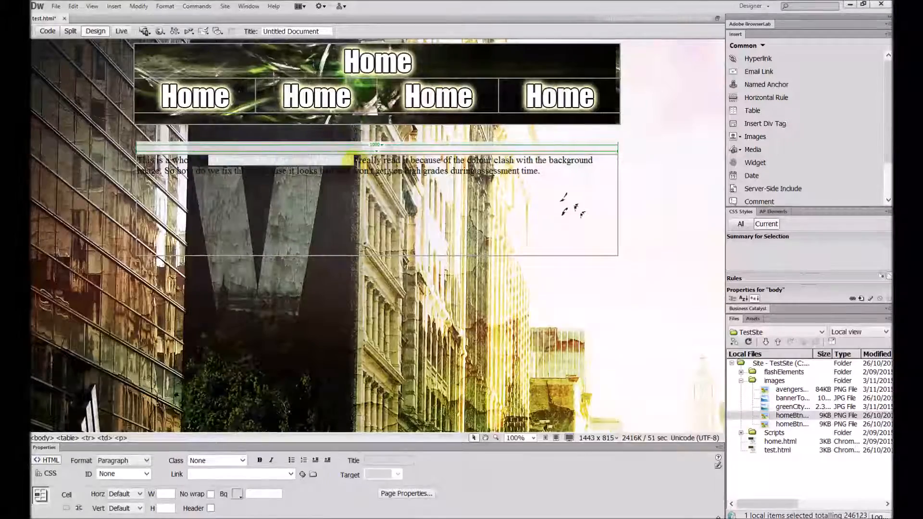
click(343, 197)
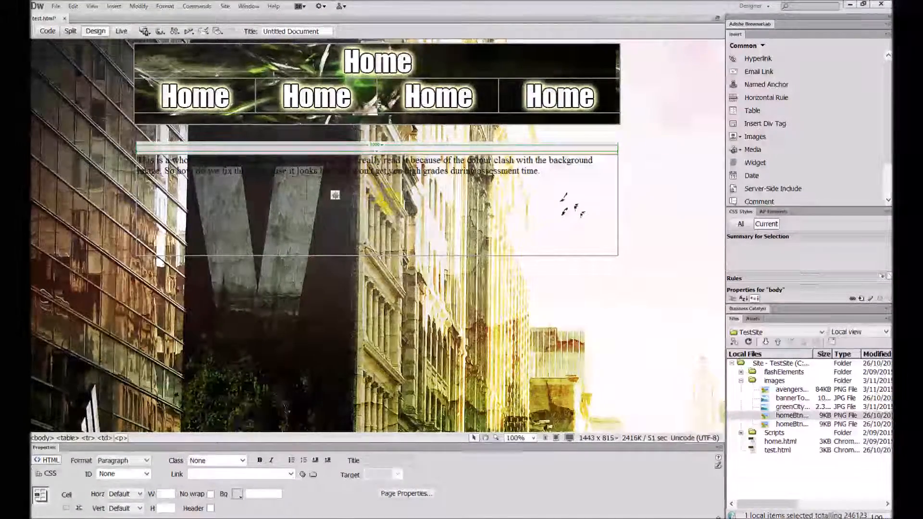
click(342, 256)
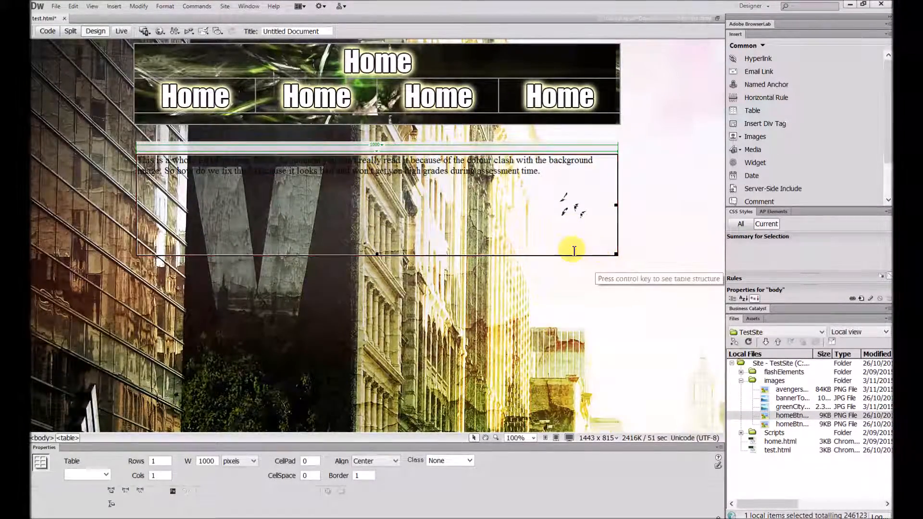
Set the background colour of the table cell containing the paragraph to solid white, #FFFFFF.
click(494, 234)
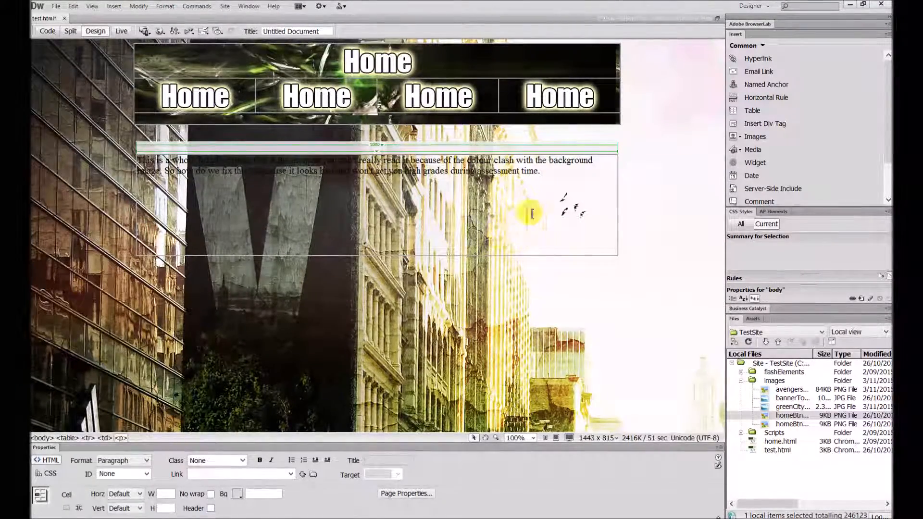
key(ctrl+a)
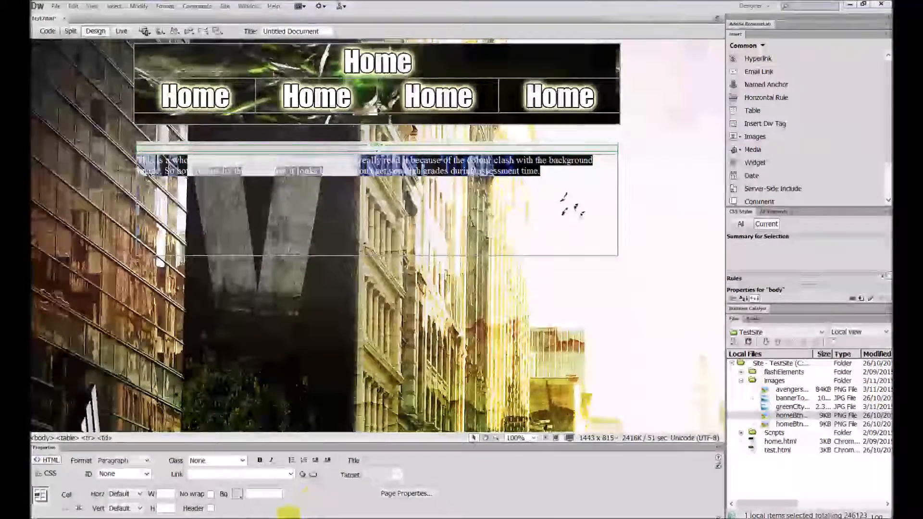
click(238, 495)
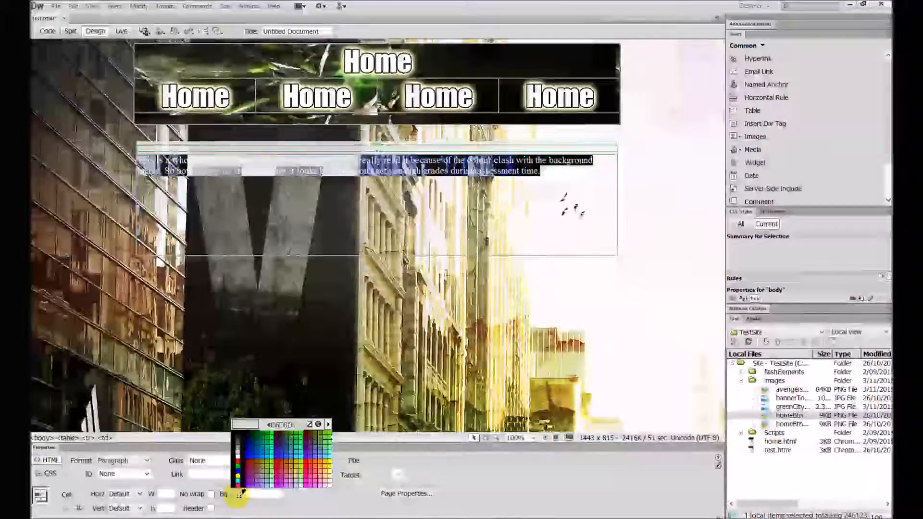
click(237, 456)
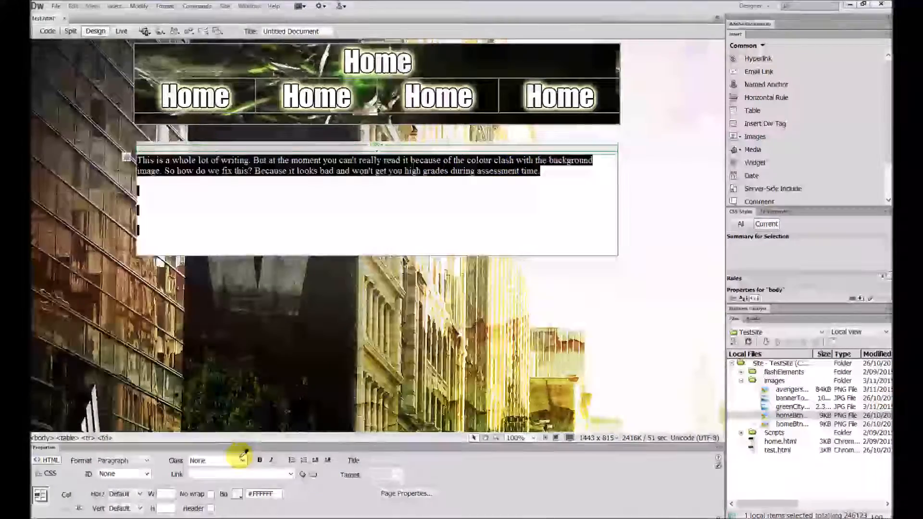
click(432, 244)
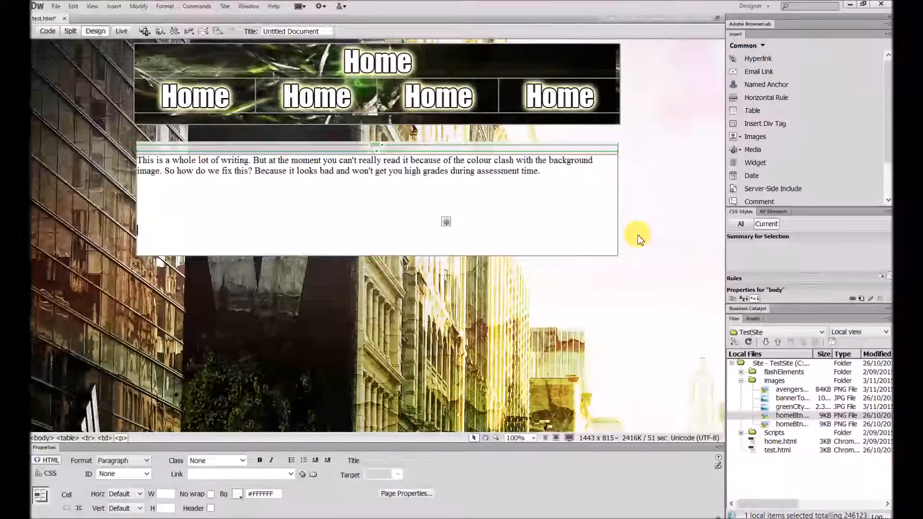
Check the white text cell and undo its background colour change.
click(300, 224)
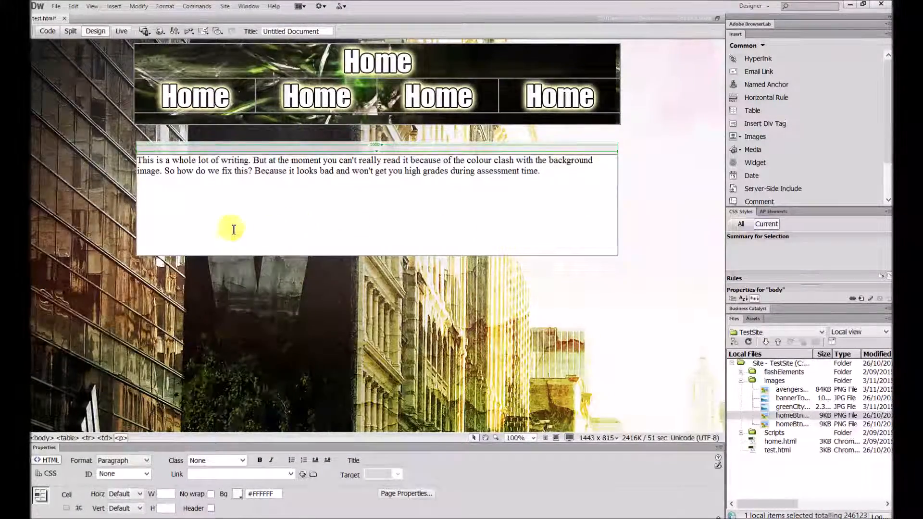
drag(207, 249, 136, 159)
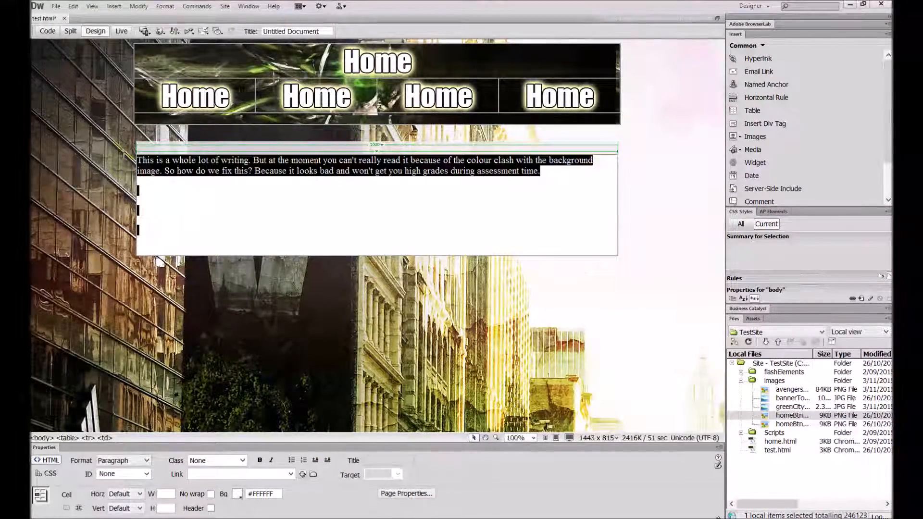
click(436, 308)
key(ctrl+z)
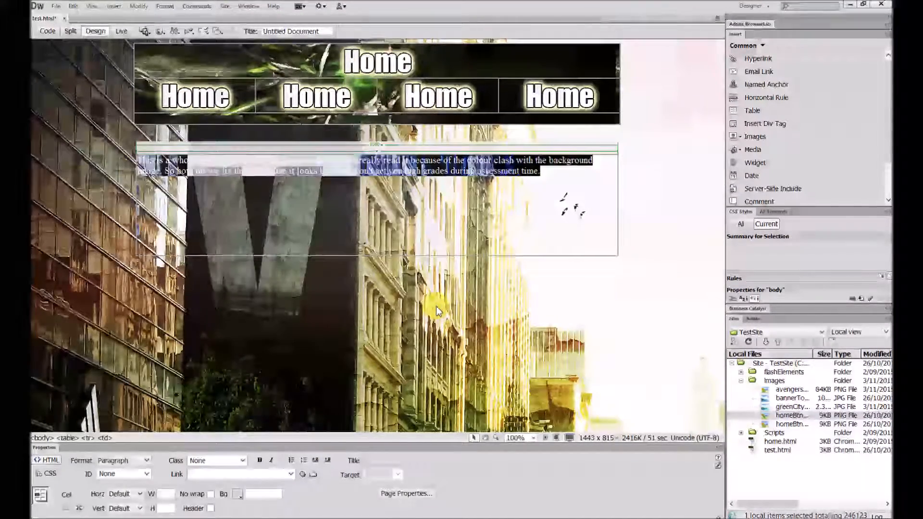
click(472, 224)
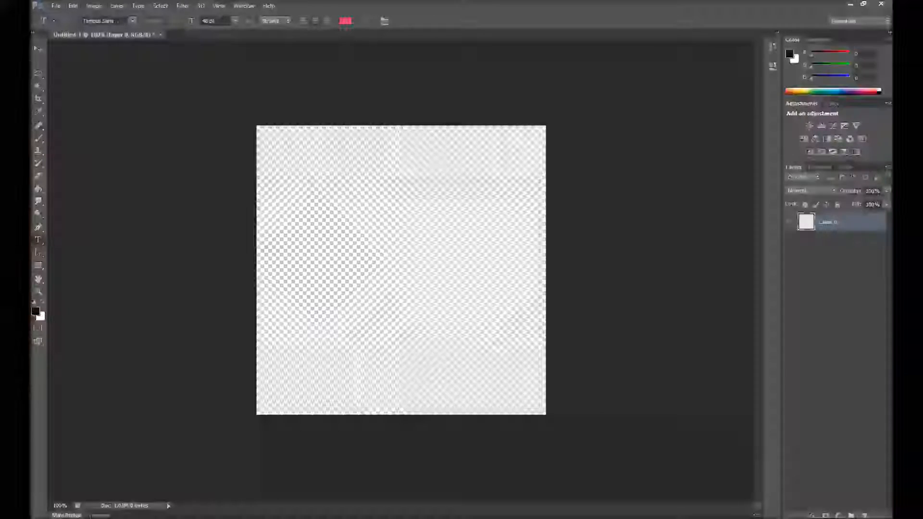
Switch to Photoshop and create a new 5 by 5 pixel document with white background contents.
click(56, 6)
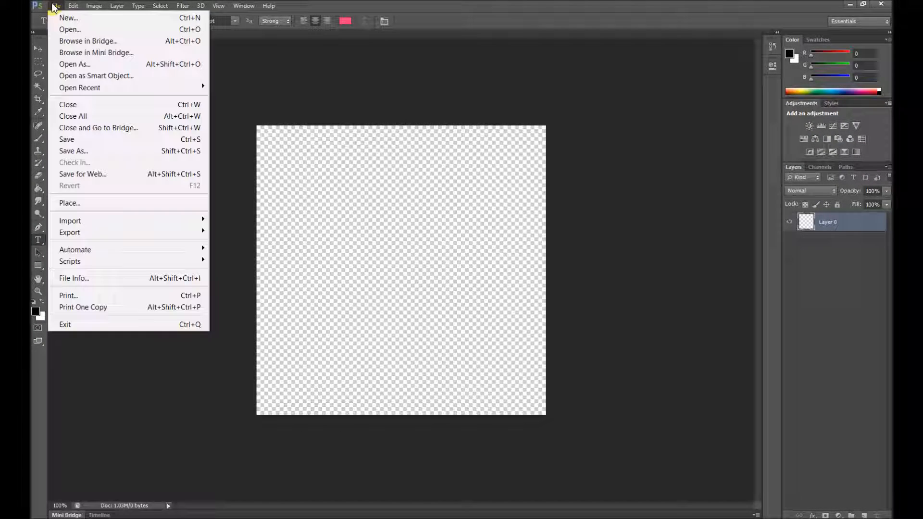
click(59, 21)
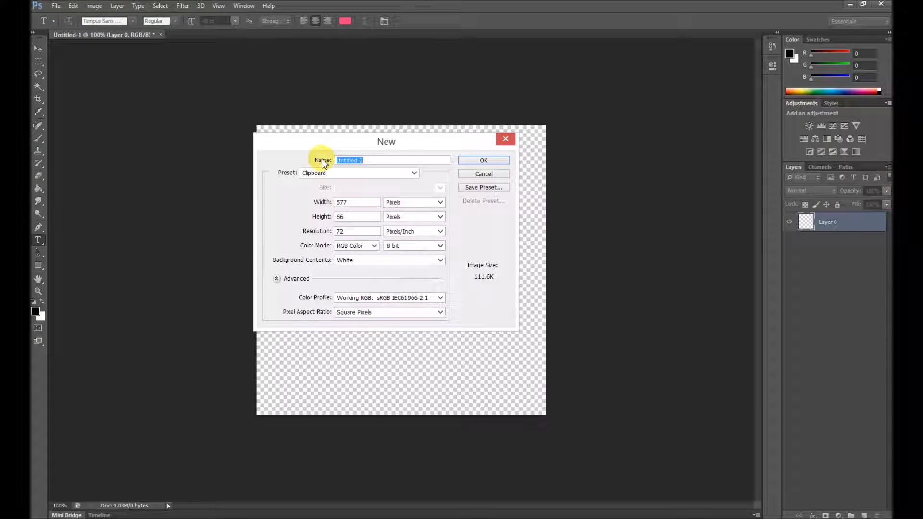
double_click(357, 206)
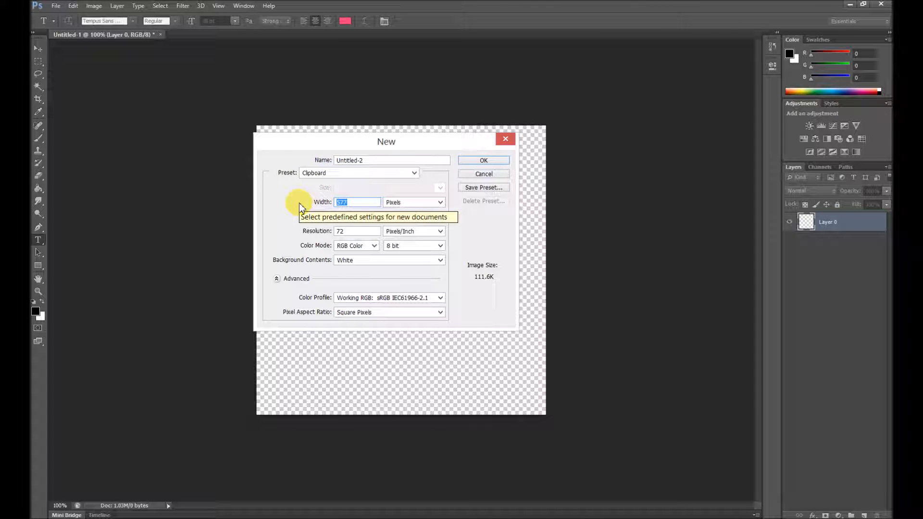
text(5)
drag(360, 216, 313, 217)
text(5)
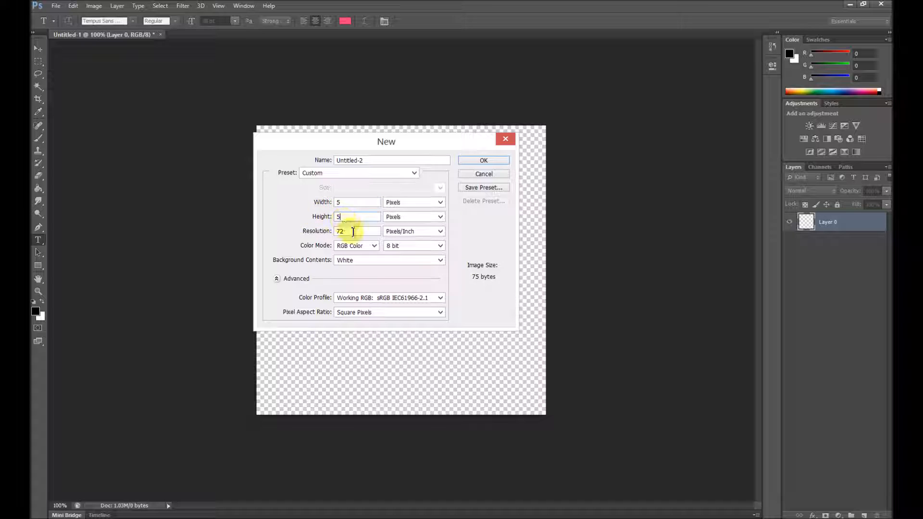
click(477, 159)
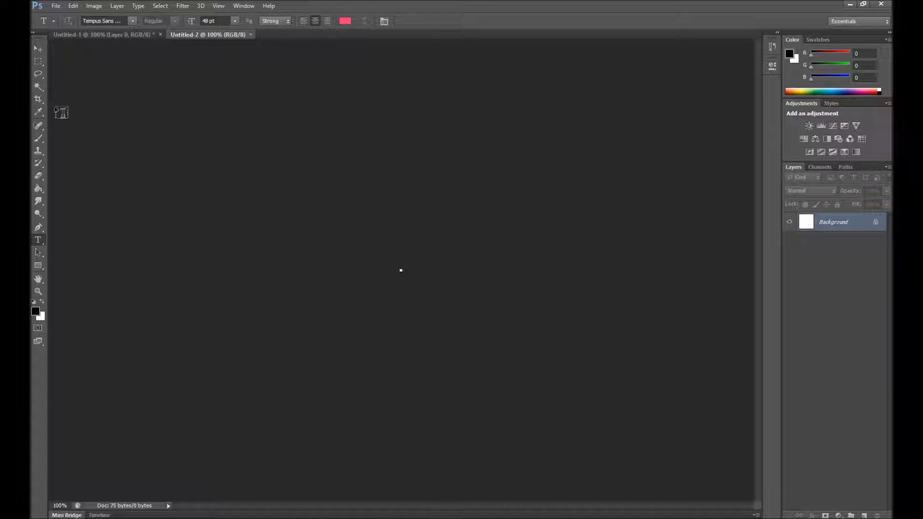
click(38, 49)
scroll(412, 293, up, 20)
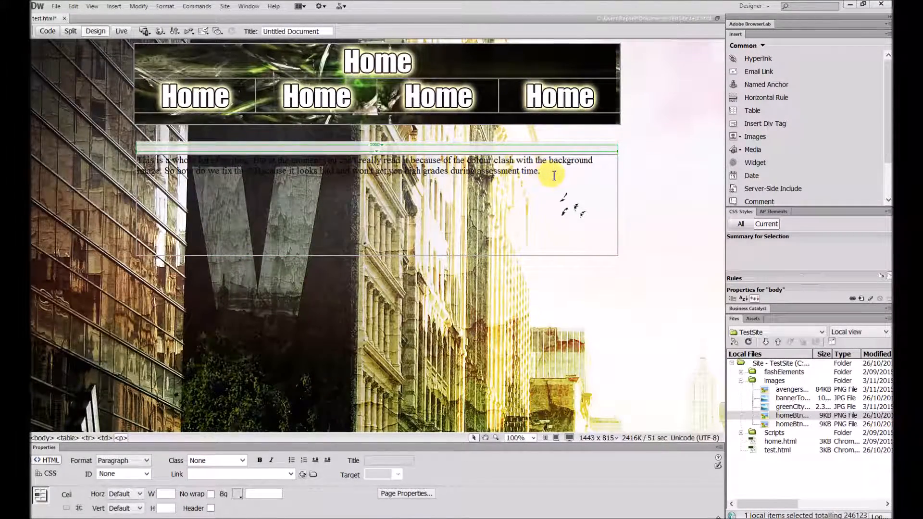
drag(553, 173, 140, 161)
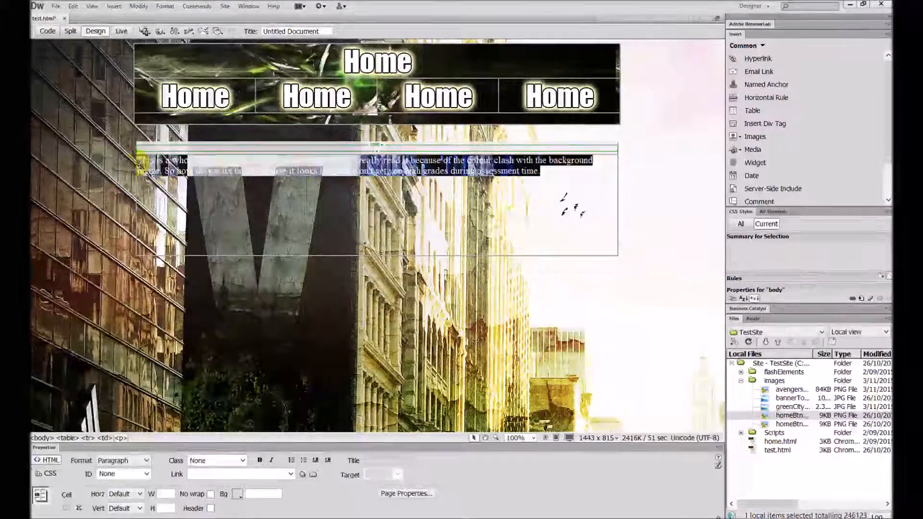
click(166, 188)
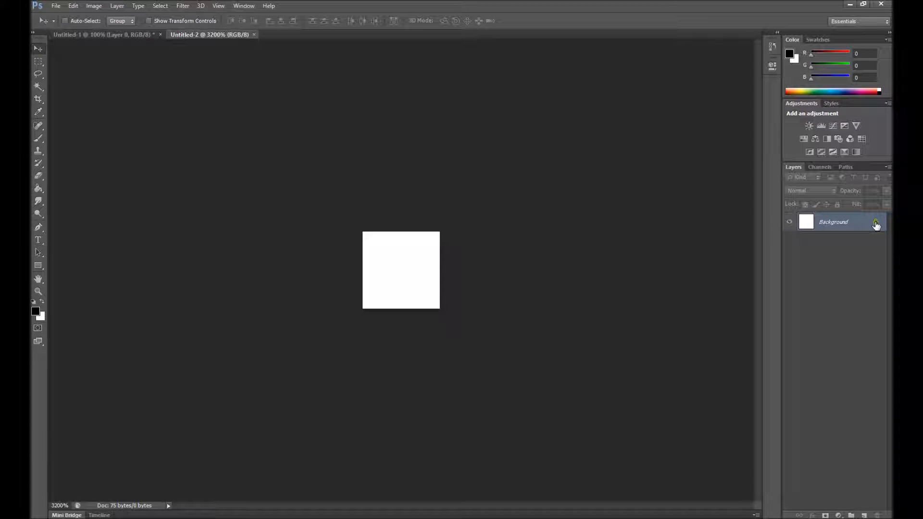
Convert the locked white background into a regular layer and set its opacity to 65%.
double_click(876, 225)
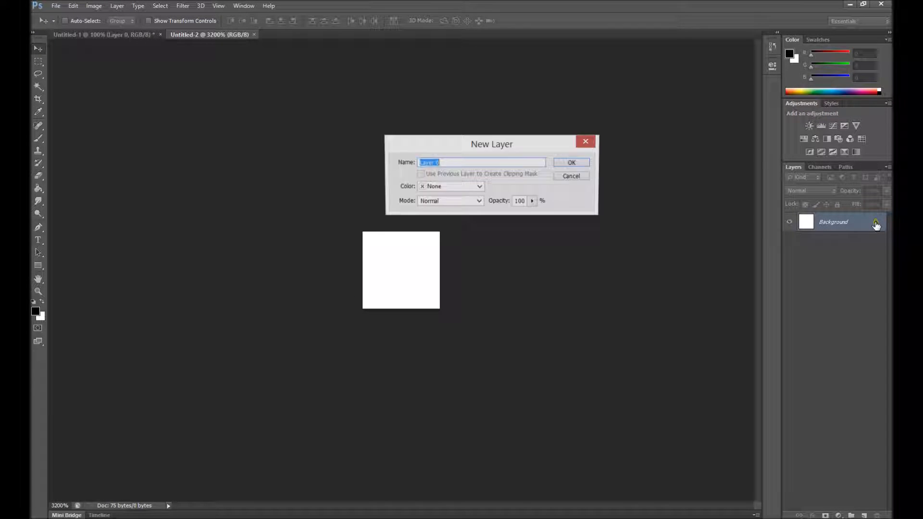
click(570, 165)
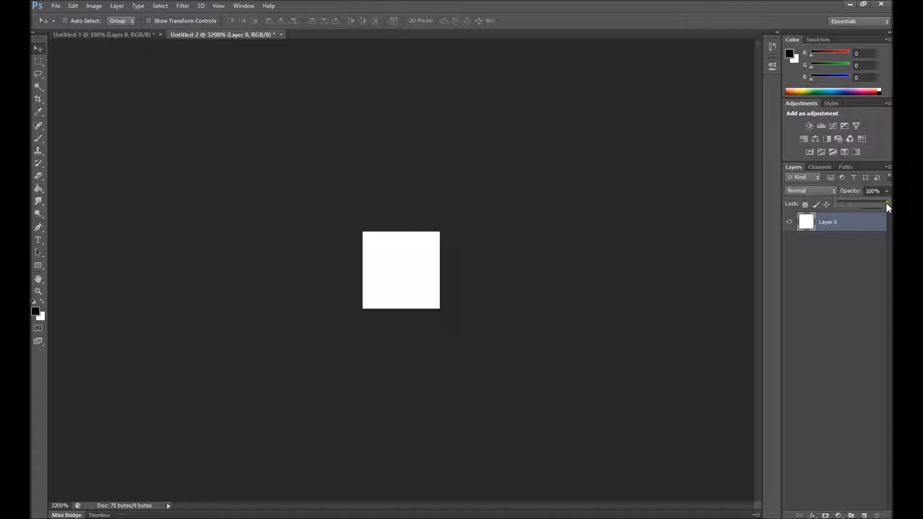
drag(872, 206, 865, 205)
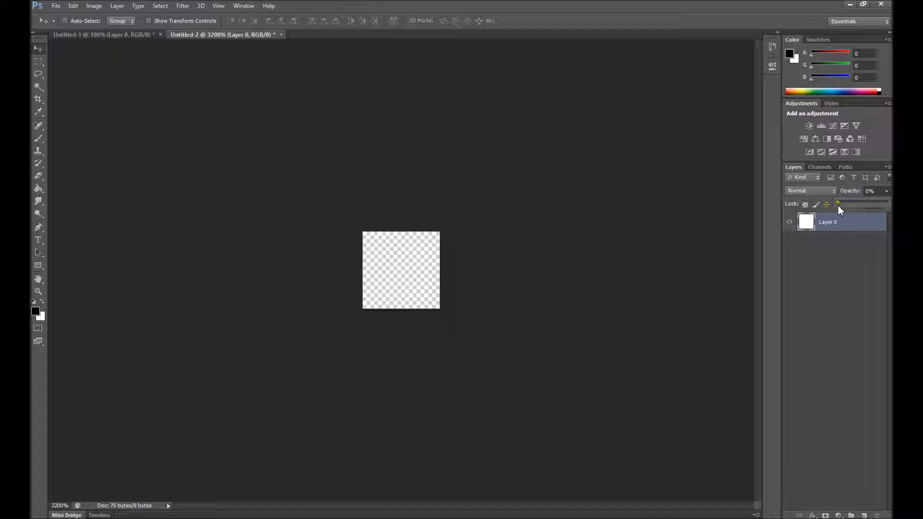
drag(846, 206, 862, 205)
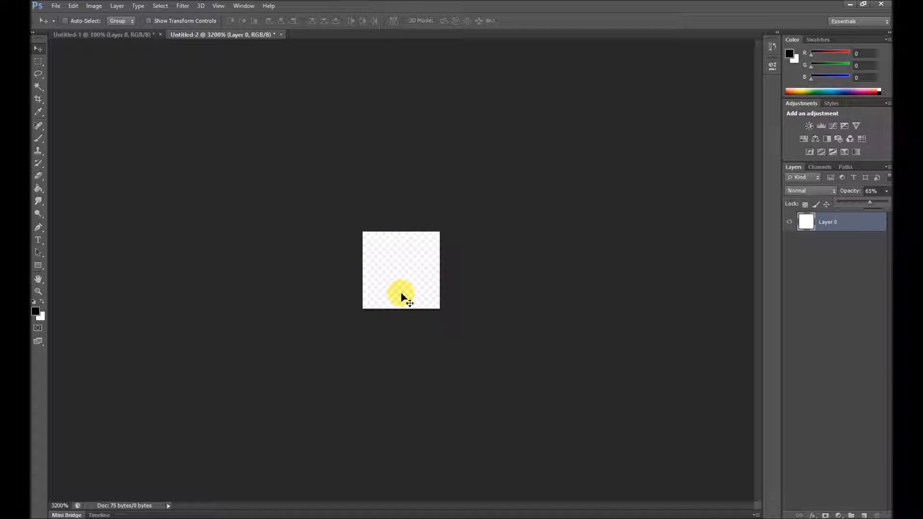
click(413, 262)
click(815, 270)
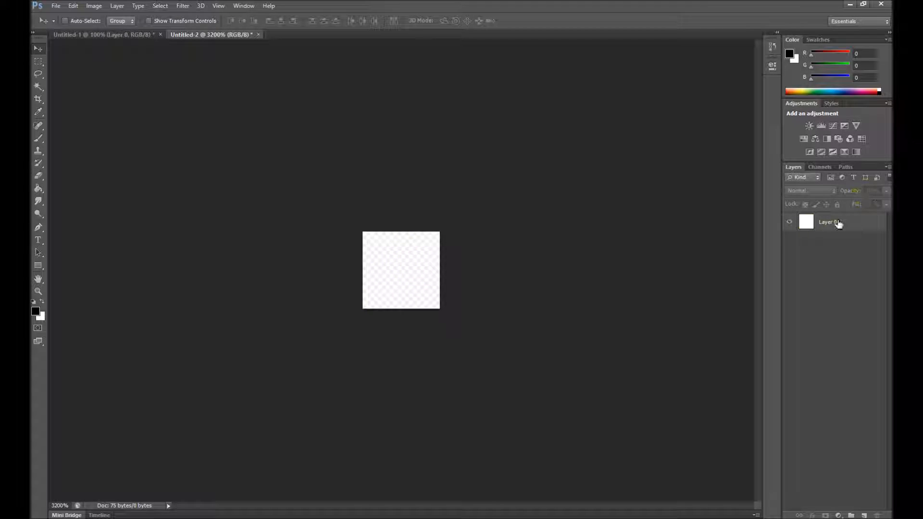
click(838, 223)
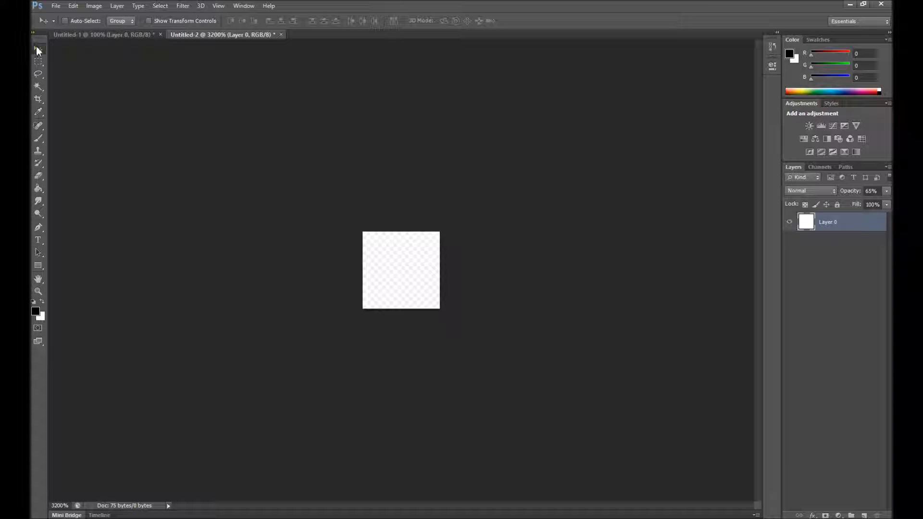
Save a copy of the semi-transparent white square as a PNG named transBack65 in the site's images folder.
click(56, 7)
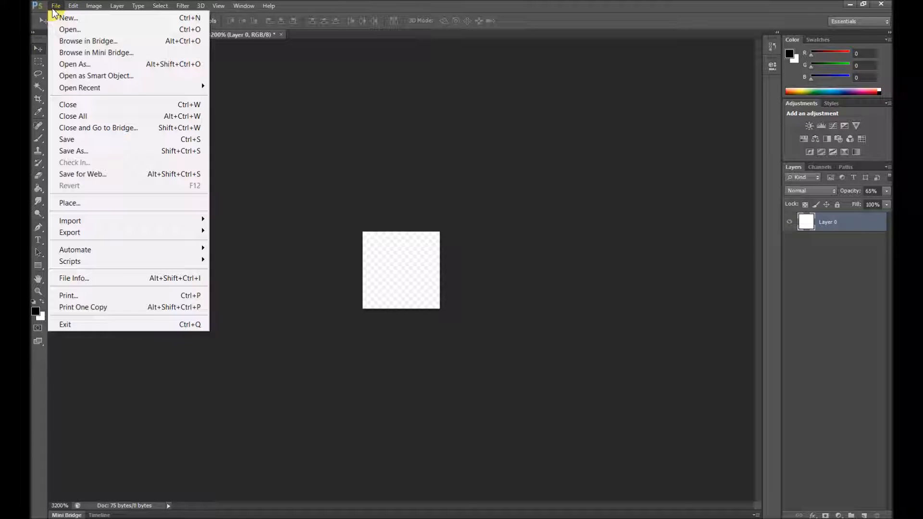
click(102, 151)
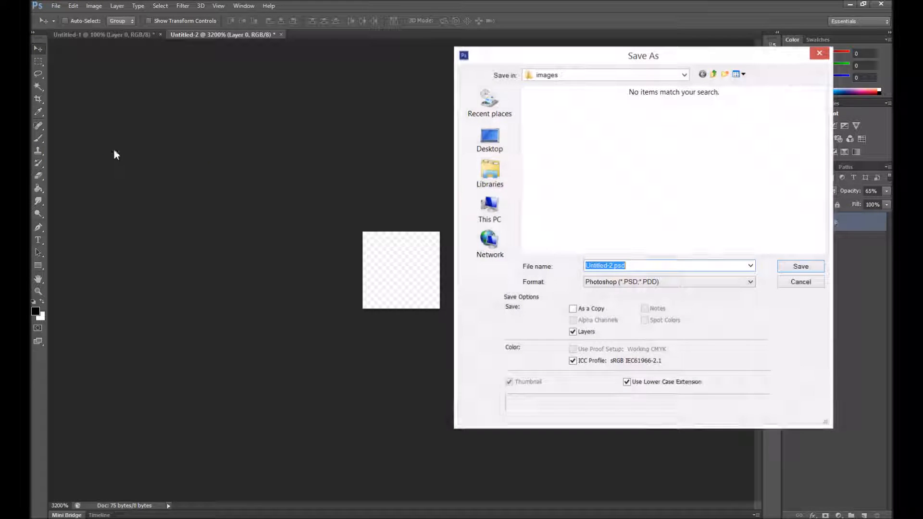
click(684, 76)
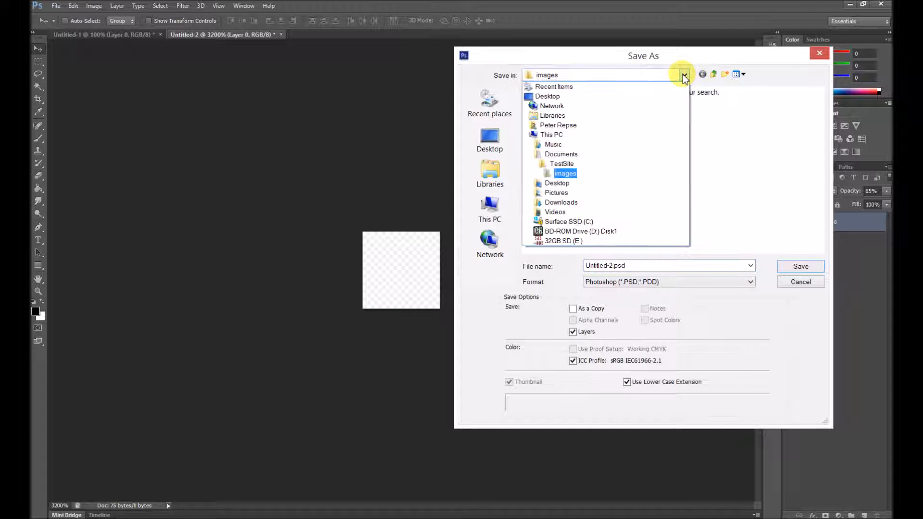
click(569, 175)
click(643, 283)
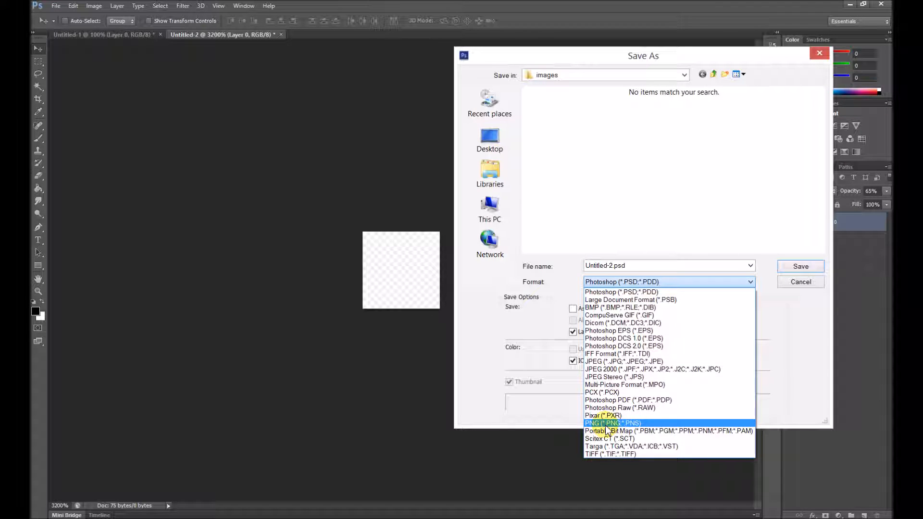
click(607, 424)
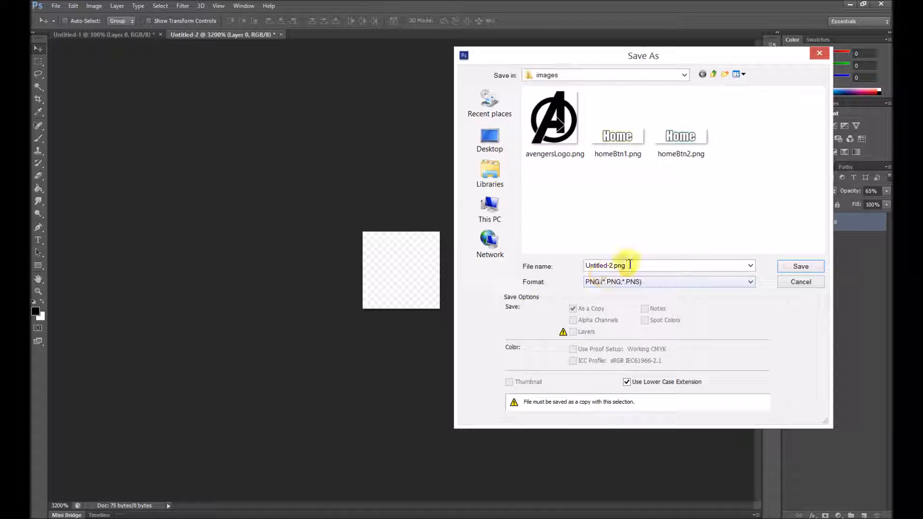
click(651, 268)
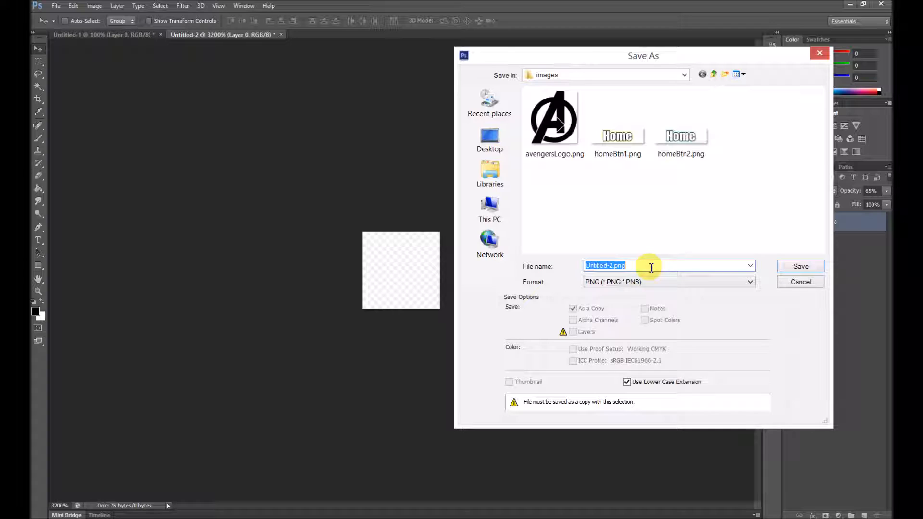
text(transBack65)
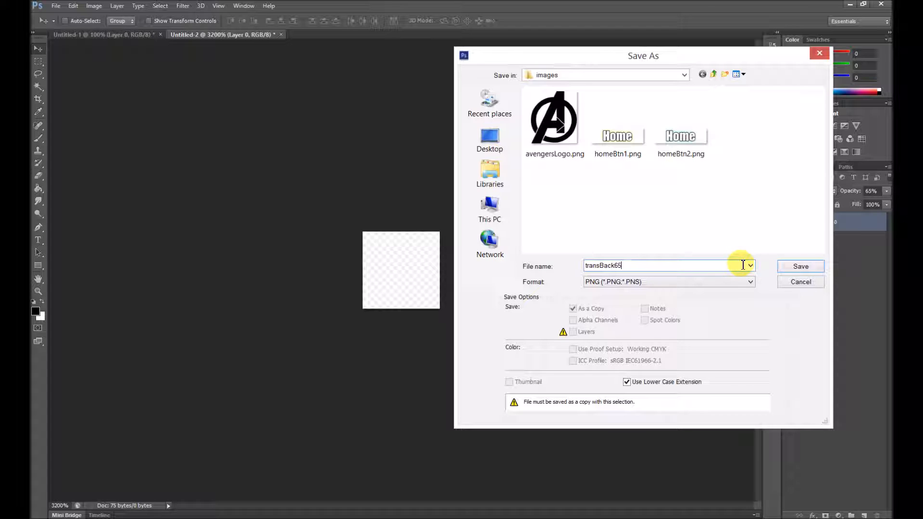
click(792, 269)
click(548, 226)
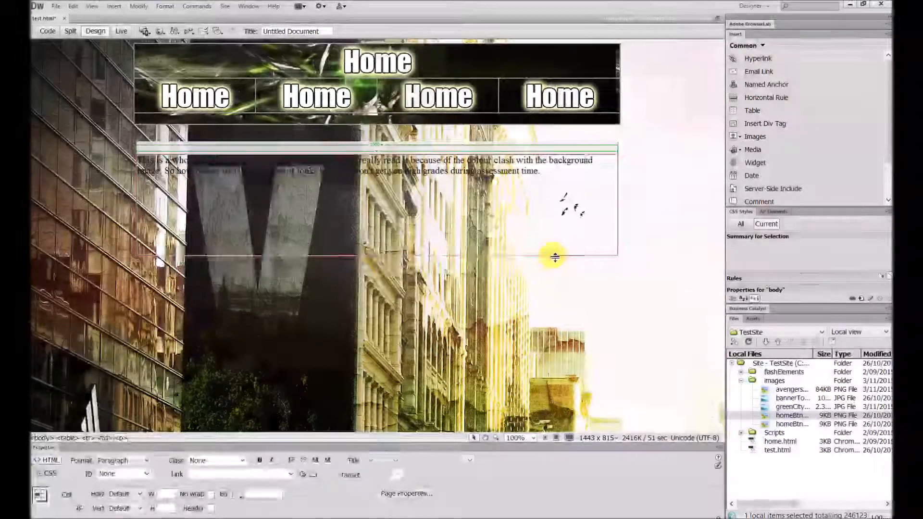
Switch to Dreamweaver and set the background image of the table containing the paragraph to images/transBack65.png.
click(604, 252)
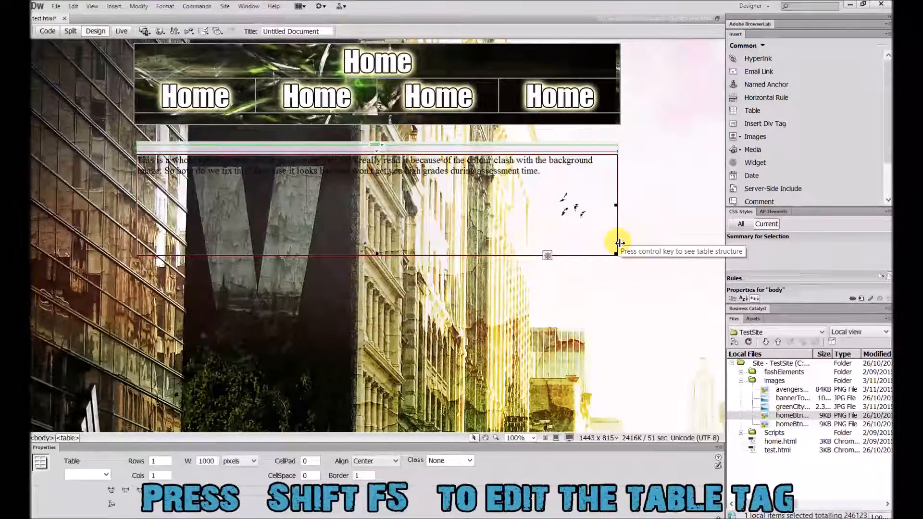
key(shift+F5)
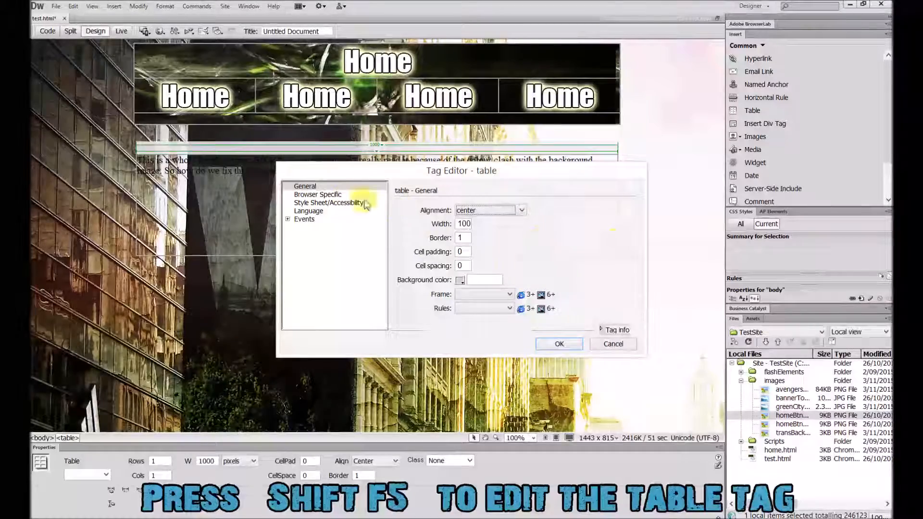
click(329, 194)
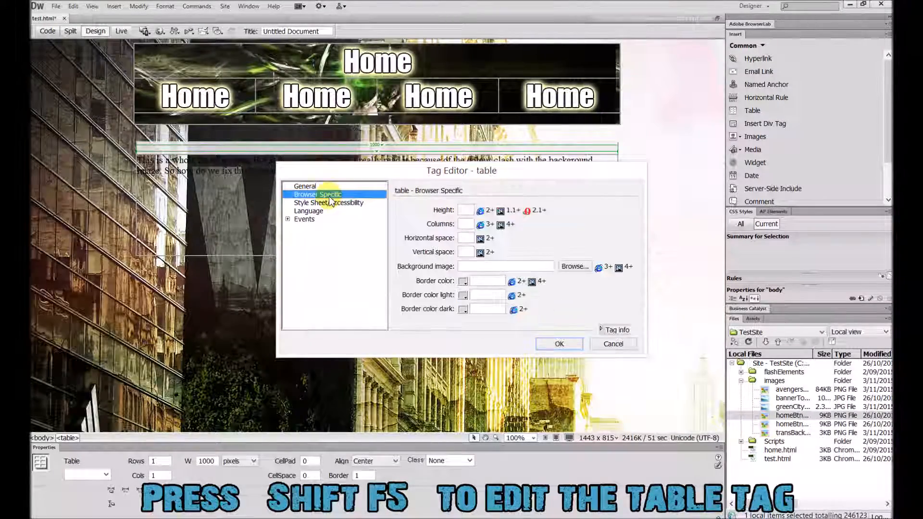
click(572, 267)
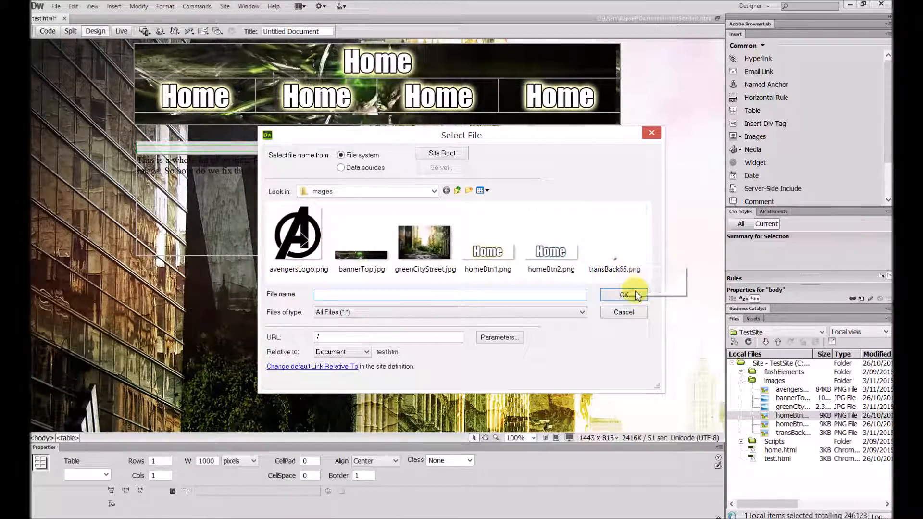
double_click(617, 262)
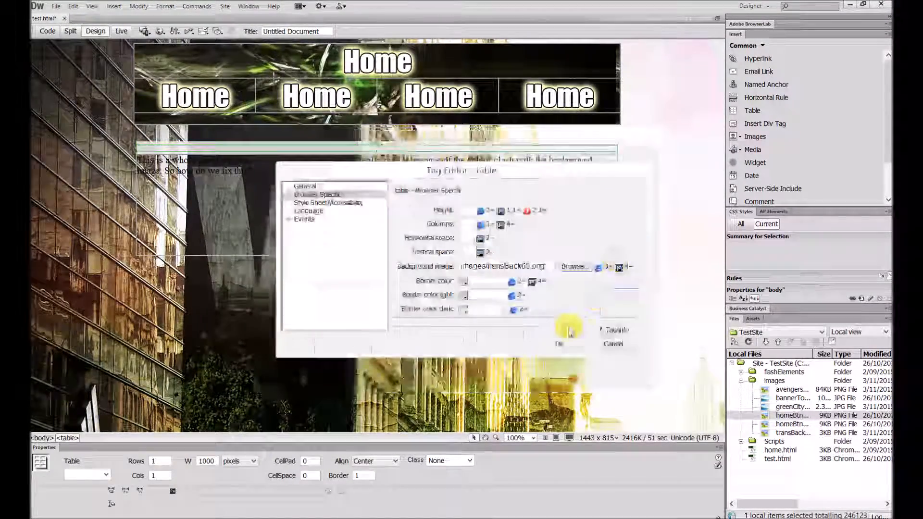
click(562, 345)
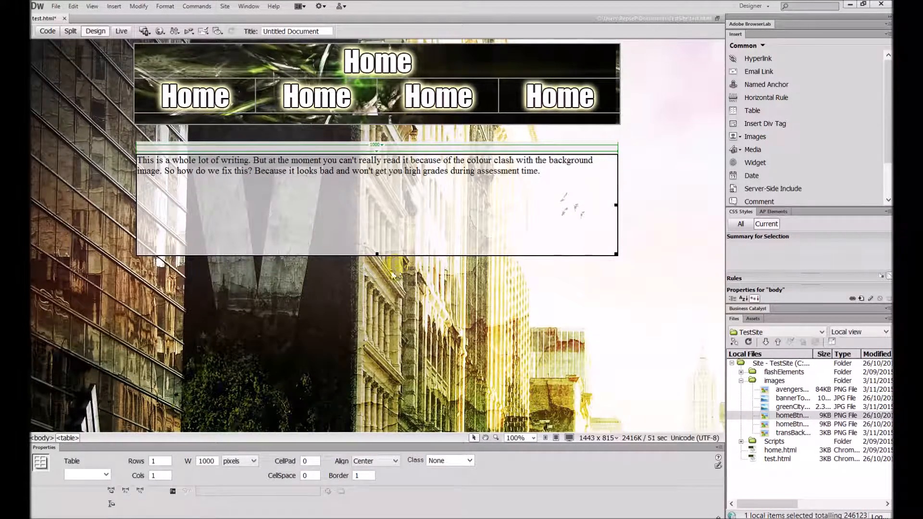
click(393, 274)
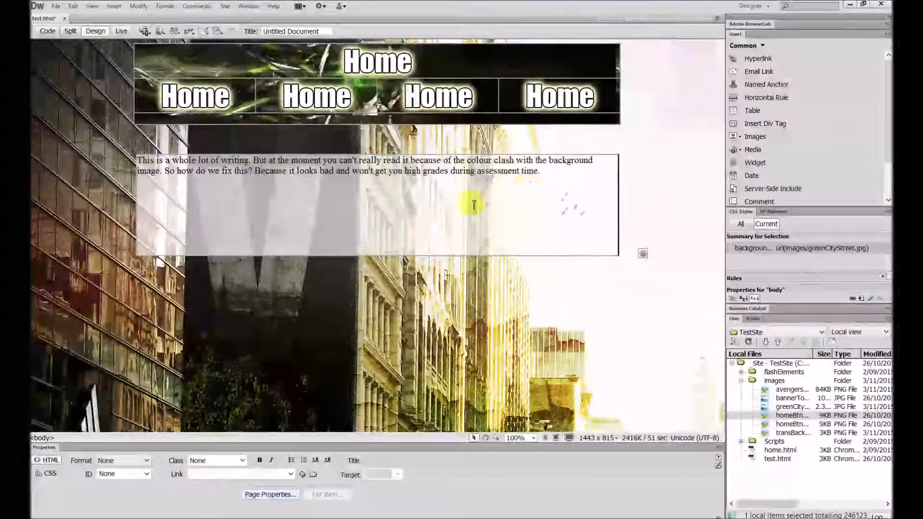
click(402, 217)
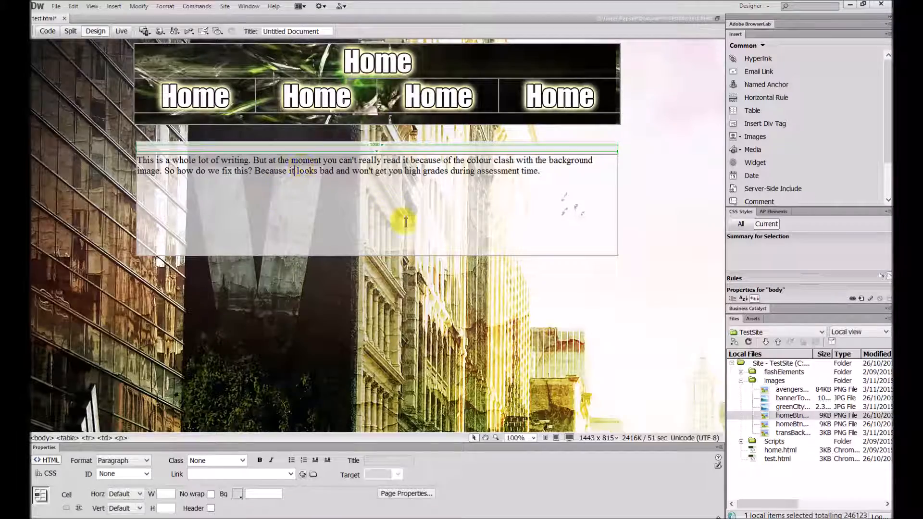
Replace the banner table's background image with images/transBack65.png through its table tag settings.
click(619, 117)
right_click(619, 117)
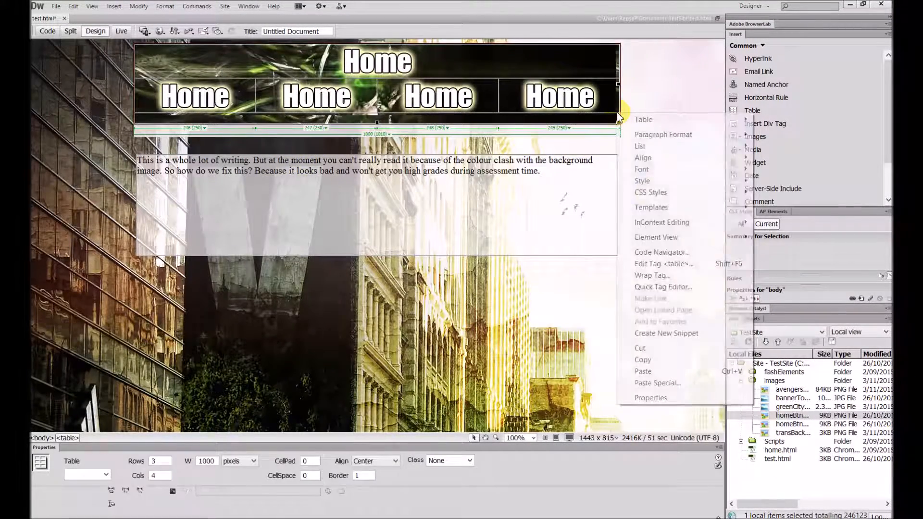
click(670, 264)
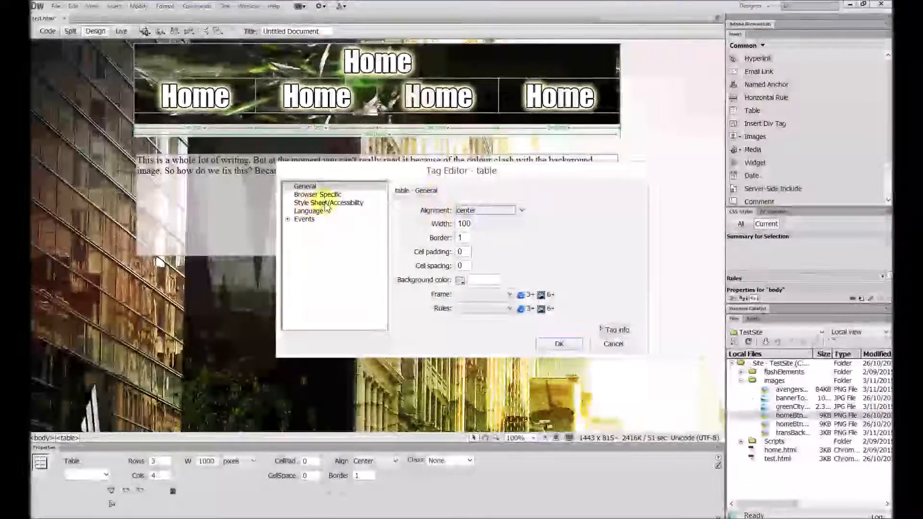
click(328, 203)
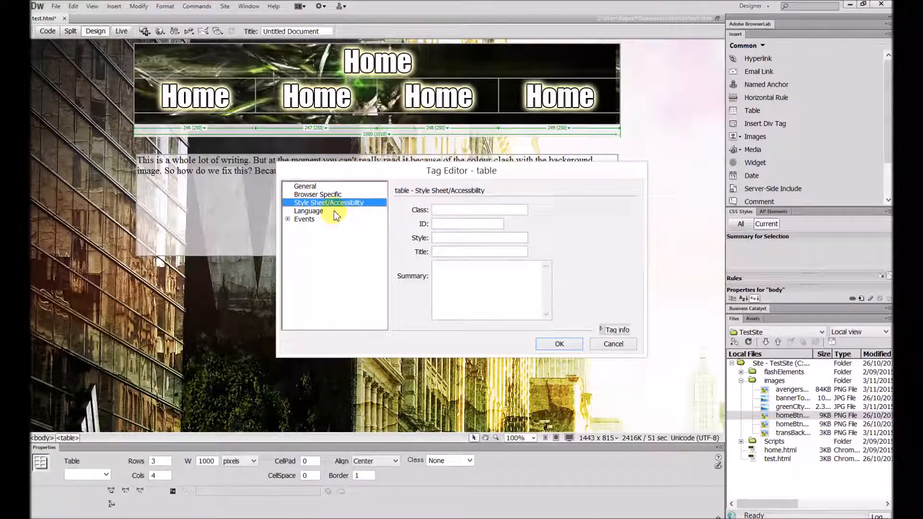
click(336, 195)
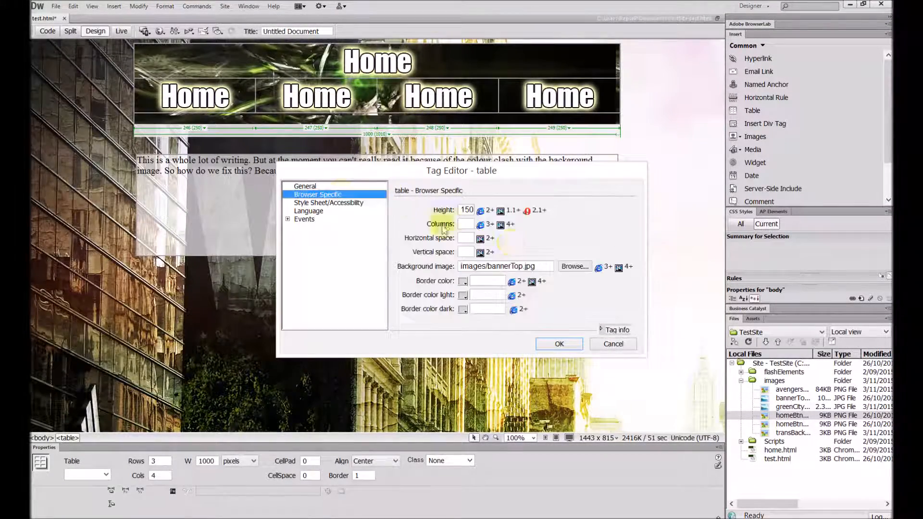
click(571, 264)
click(612, 250)
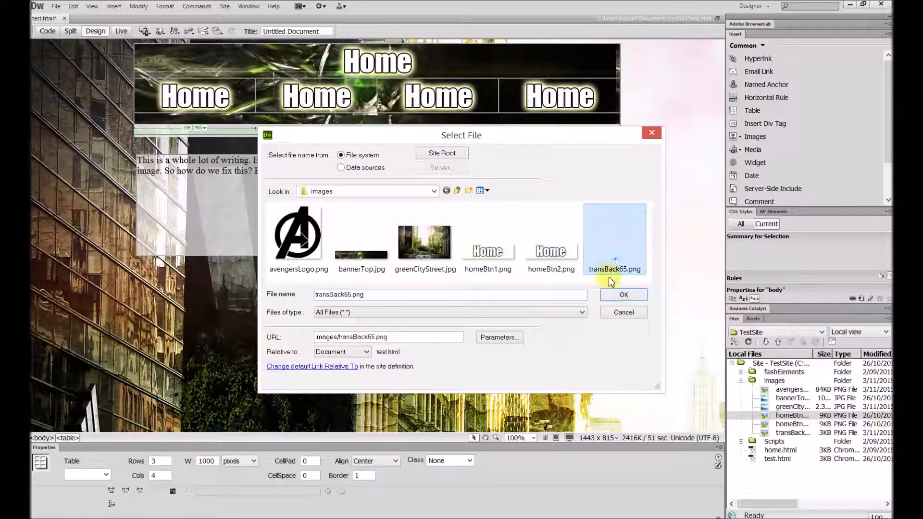
click(623, 296)
click(561, 343)
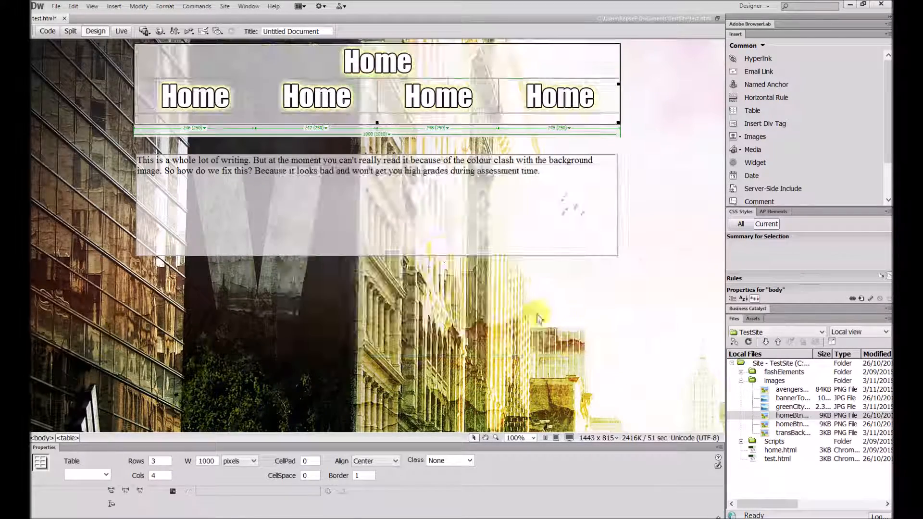
click(619, 205)
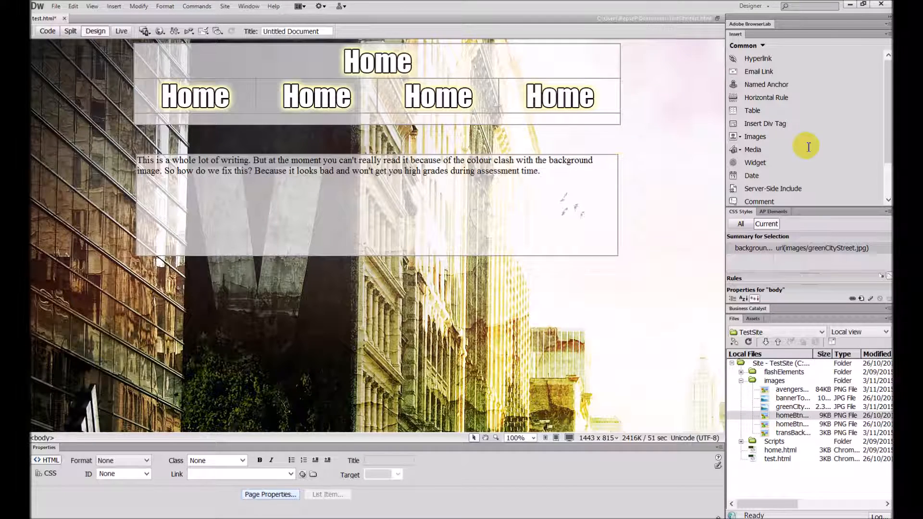
Switch to Photoshop and fill the 65% opacity layer with black using the Paint Bucket tool.
click(906, 178)
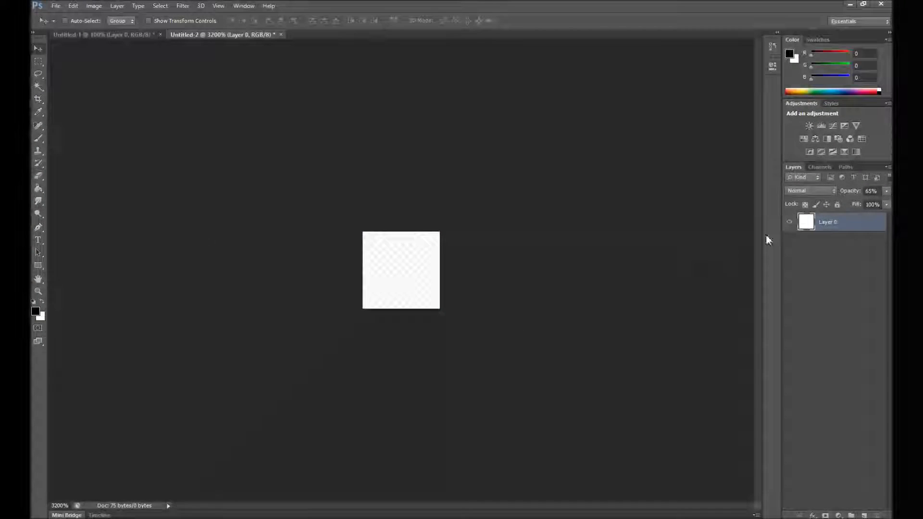
click(39, 190)
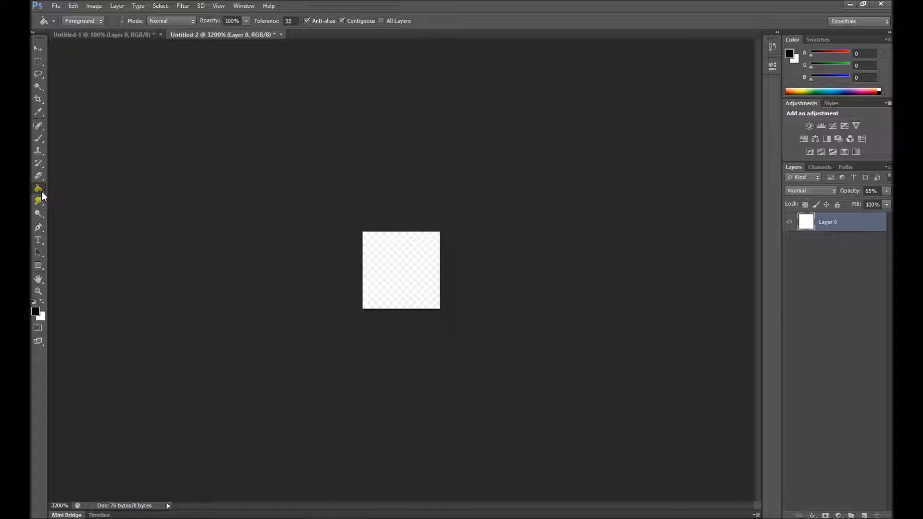
click(395, 264)
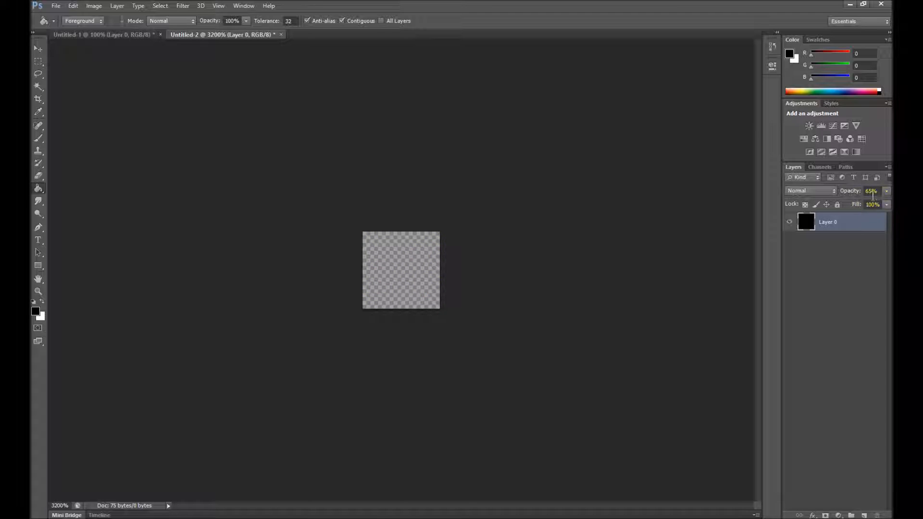
Save a copy of the semi-transparent black square as transBackBlack65.png in the images folder.
click(56, 6)
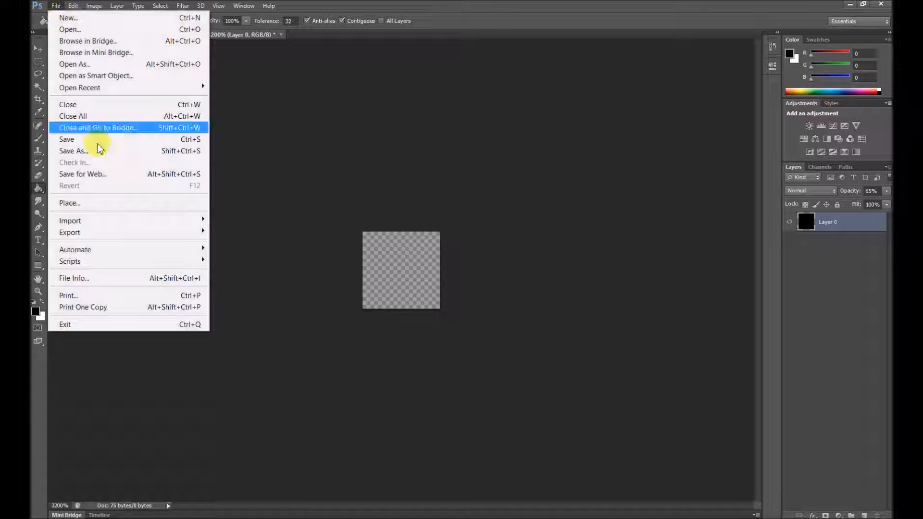
click(96, 148)
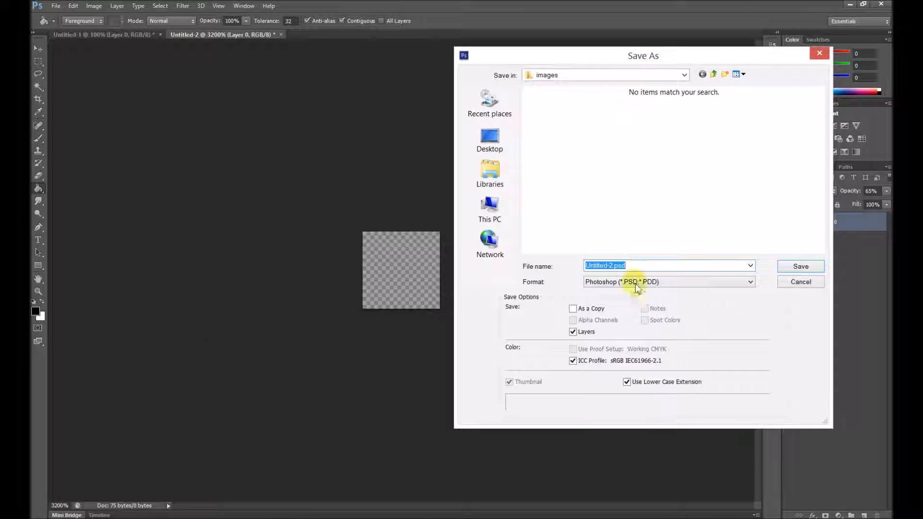
click(636, 282)
click(621, 426)
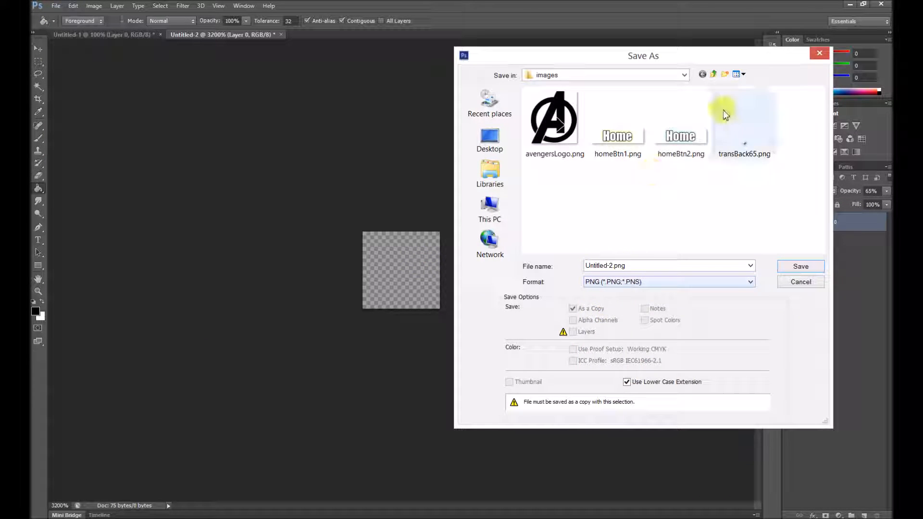
click(744, 140)
double_click(617, 266)
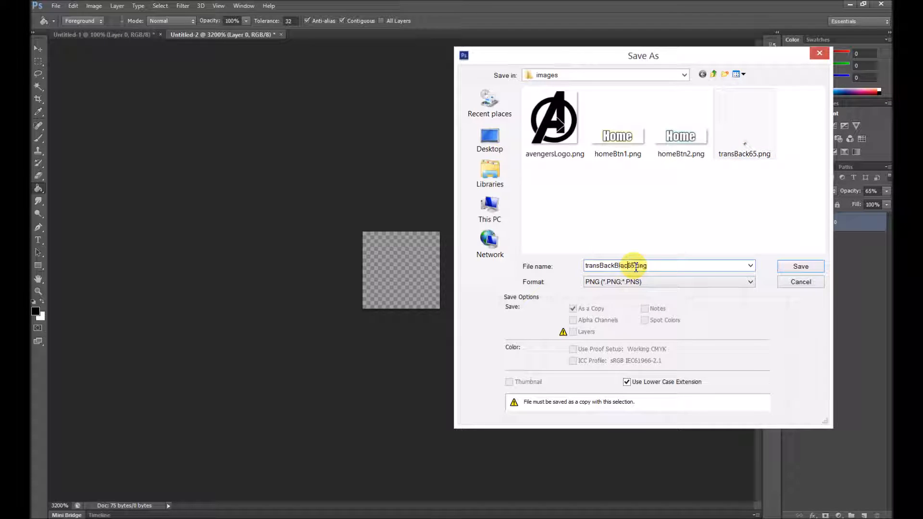
click(792, 268)
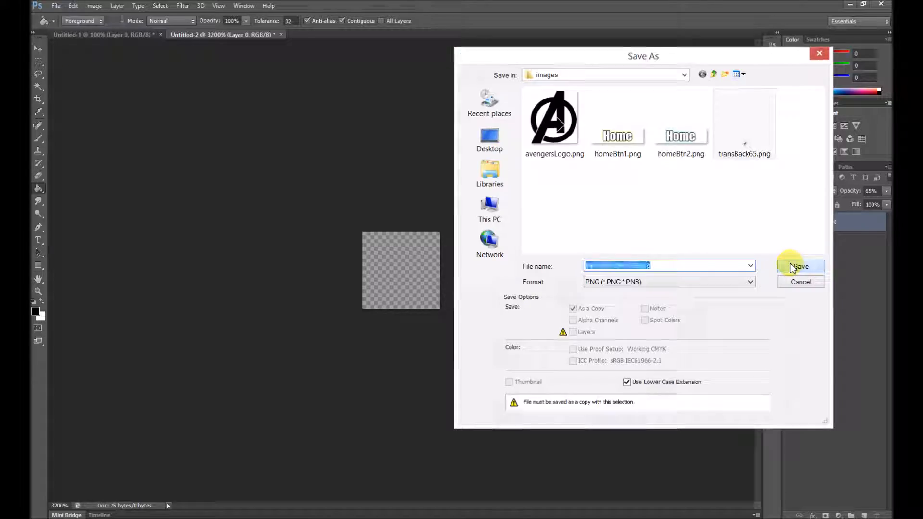
click(550, 226)
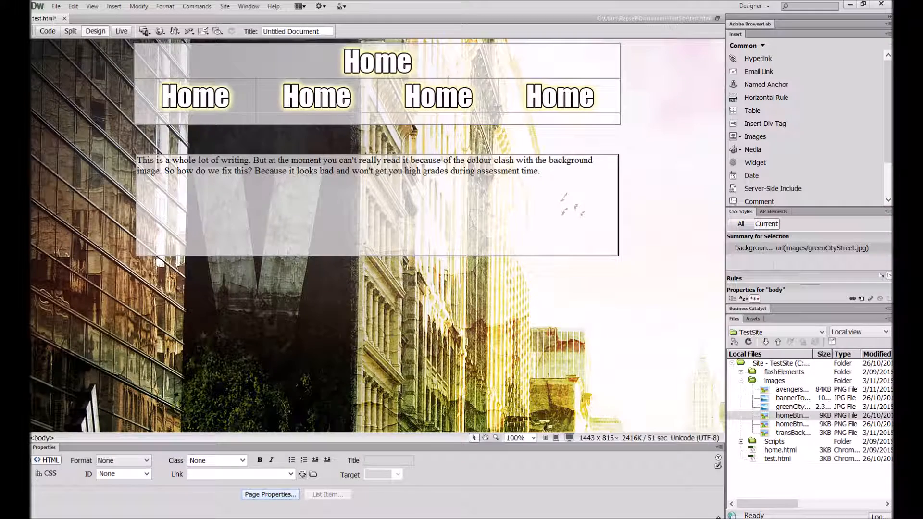
Try images/transBackBlack65.png as the background image of the table containing the paragraph, and undo the change.
click(487, 256)
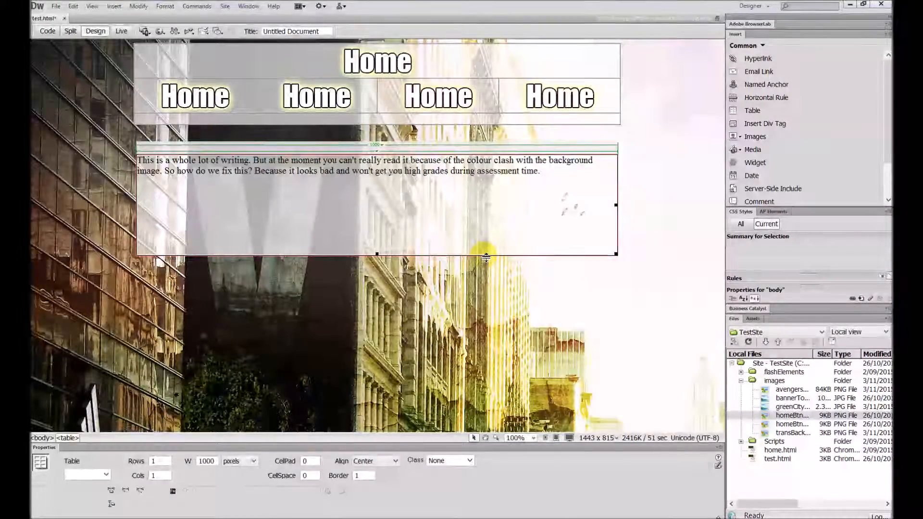
key(shift+F5)
click(351, 195)
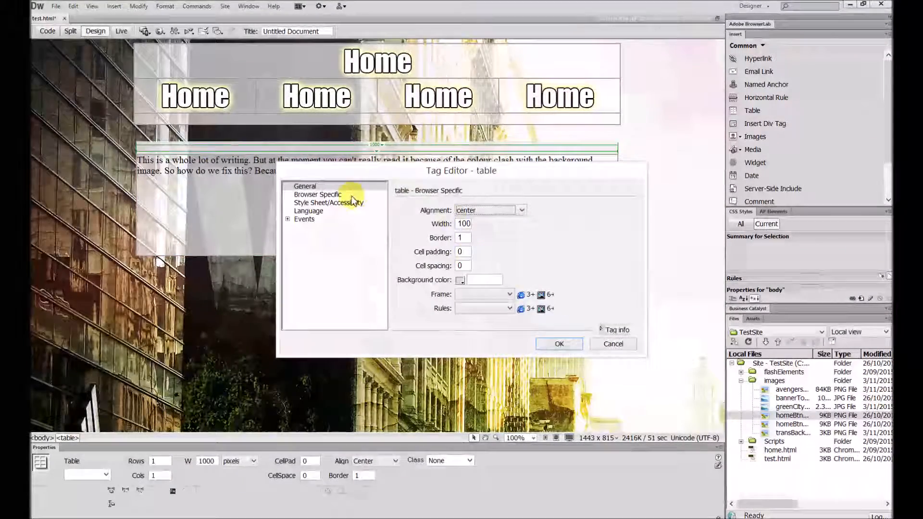
click(570, 267)
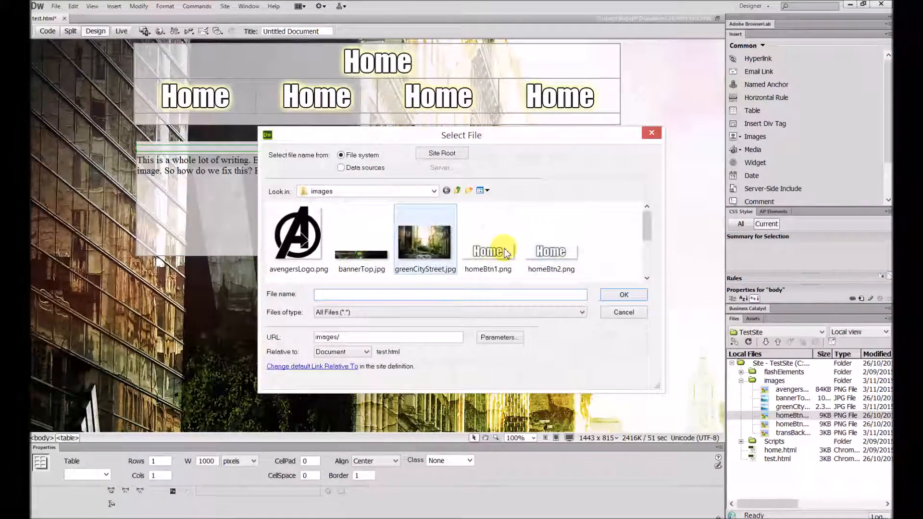
scroll(647, 245, down, 3)
double_click(363, 252)
click(559, 344)
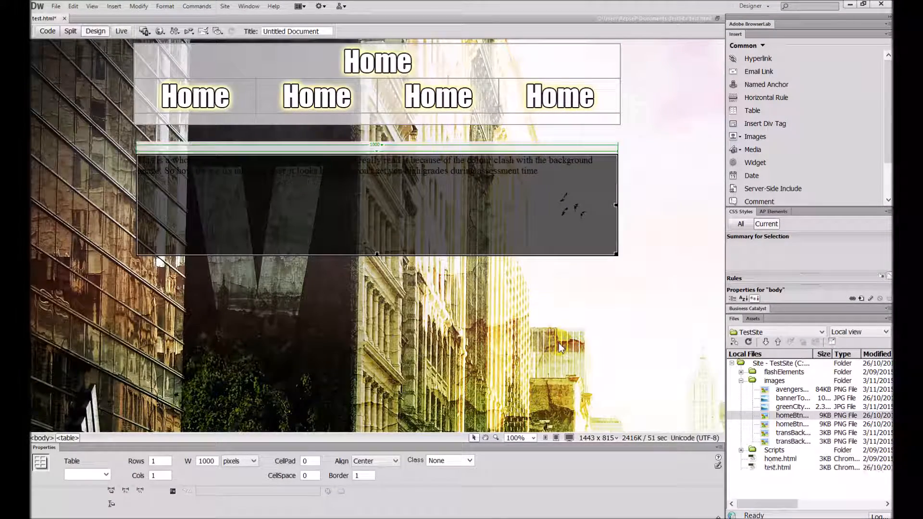
click(344, 239)
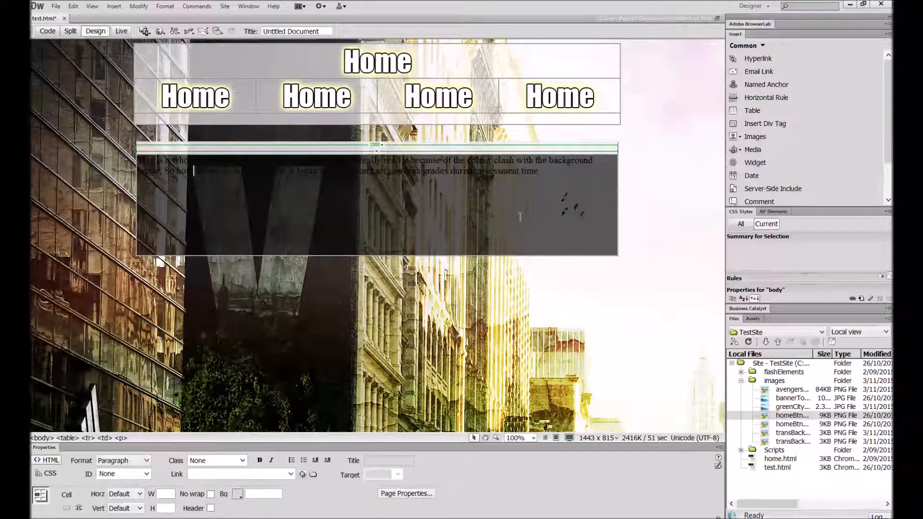
key(ctrl+z)
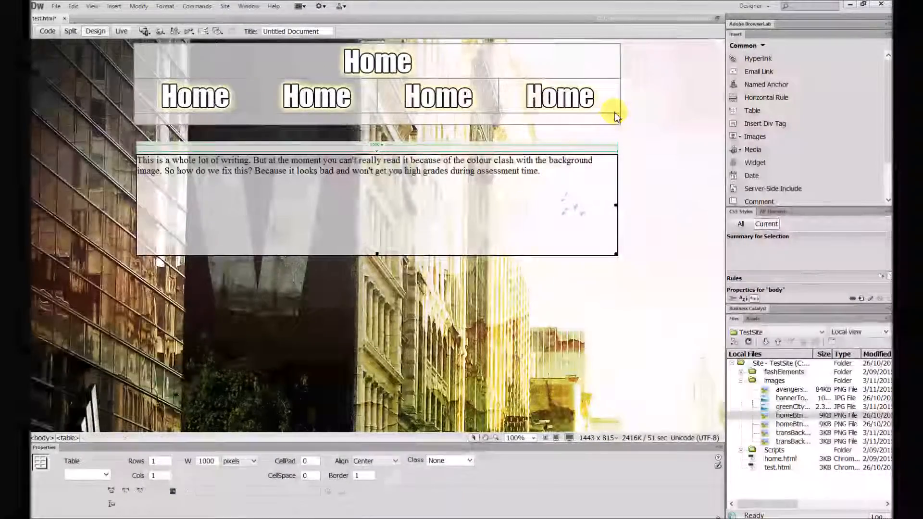
Set the background image of the banner table with the Home buttons to images/transBackBlack65.png through its table tag settings.
click(616, 115)
right_click(616, 115)
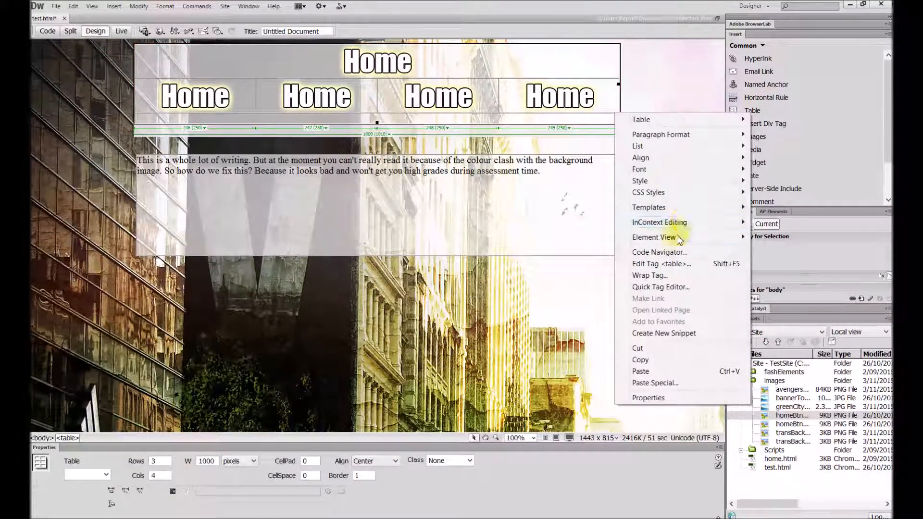
click(682, 264)
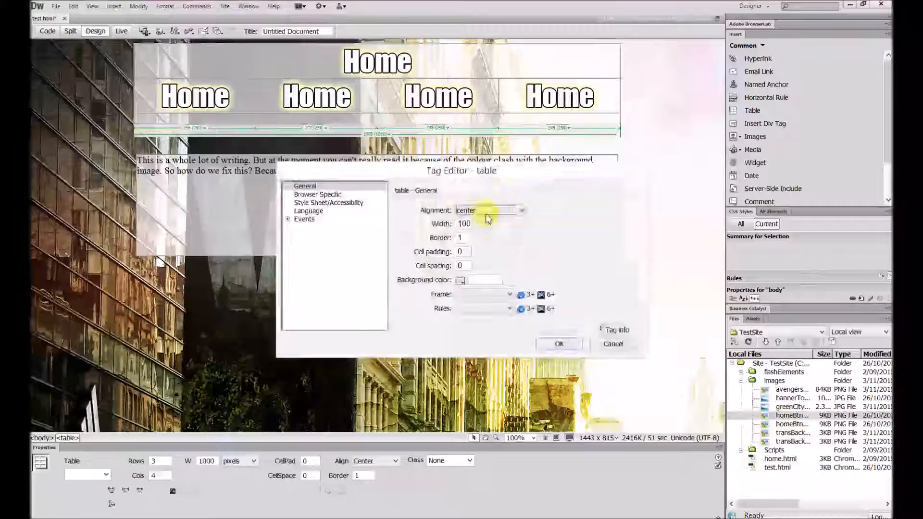
click(318, 194)
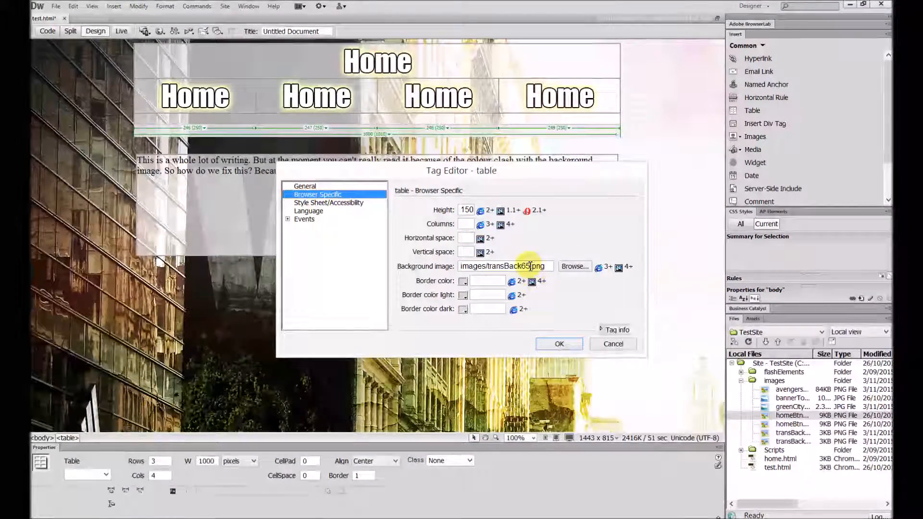
click(574, 267)
drag(646, 226, 645, 279)
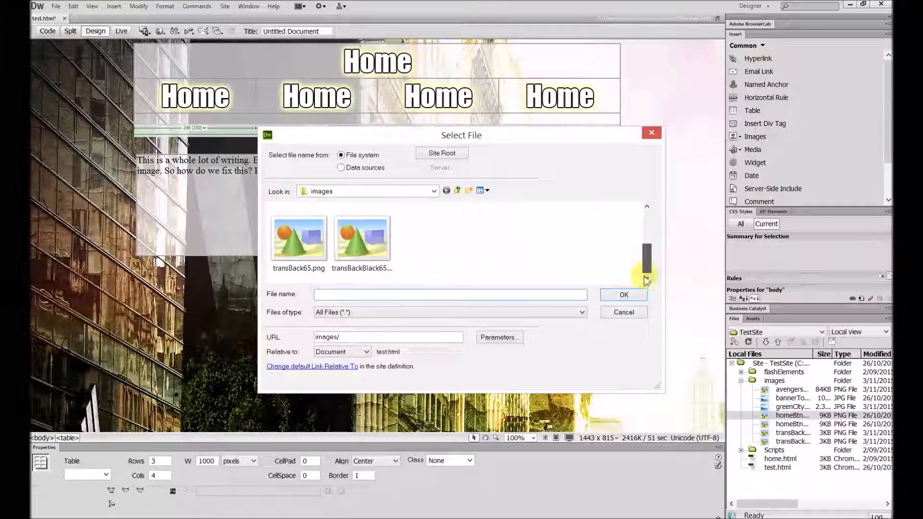
double_click(363, 243)
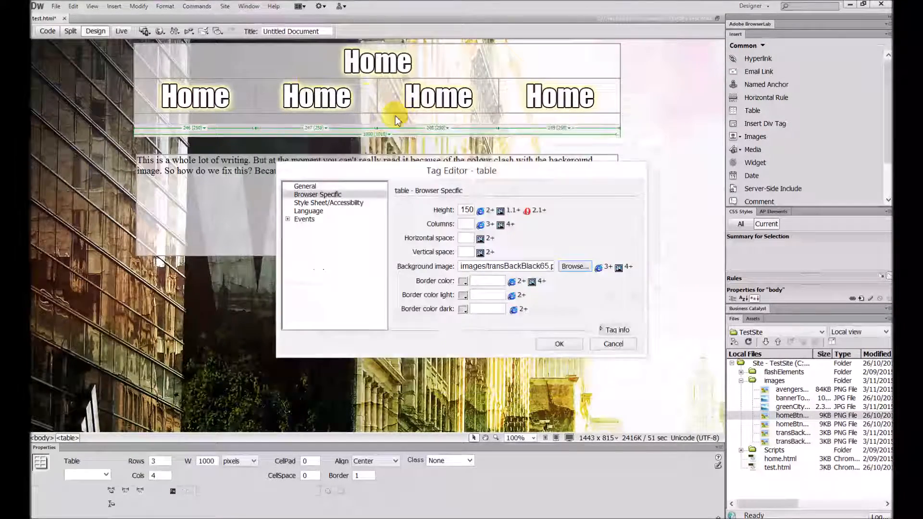
click(559, 344)
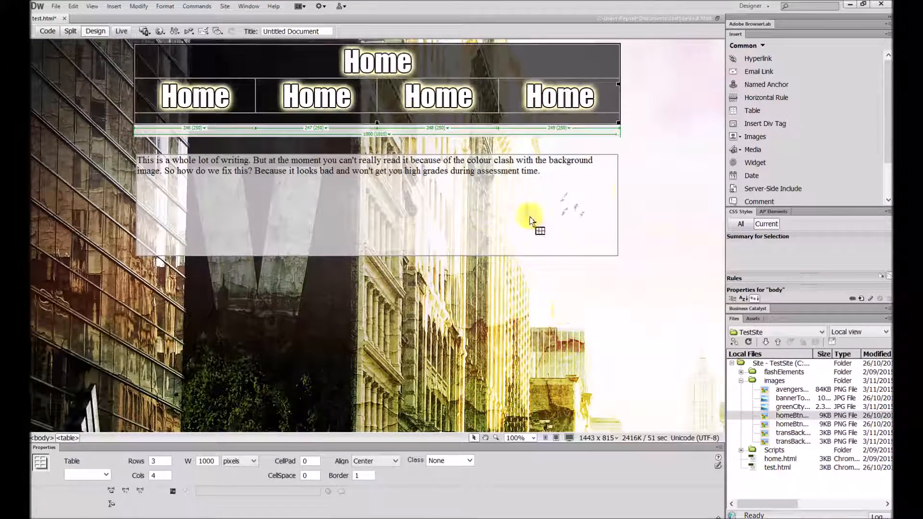
click(661, 178)
click(481, 226)
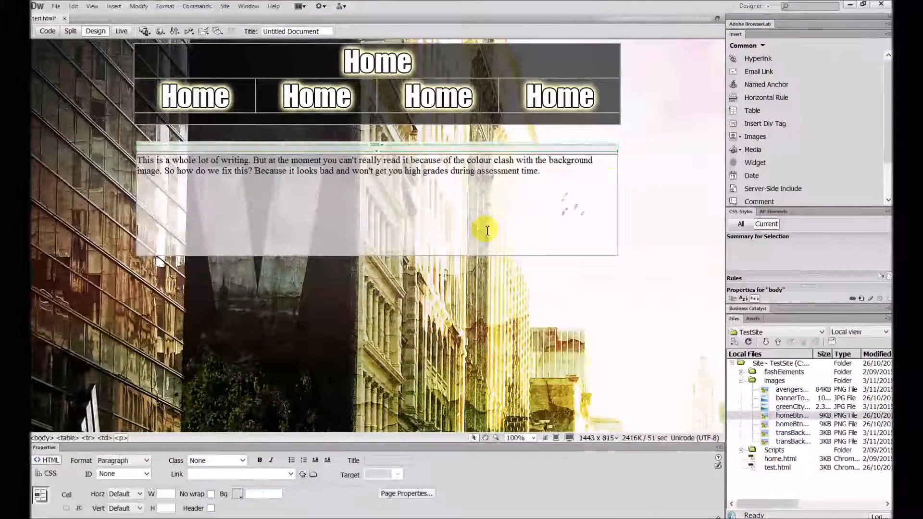
click(523, 319)
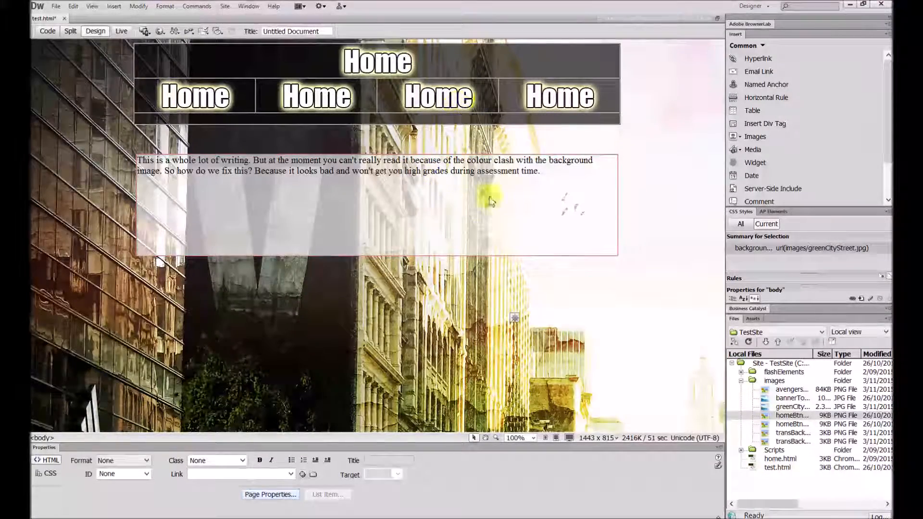
click(514, 163)
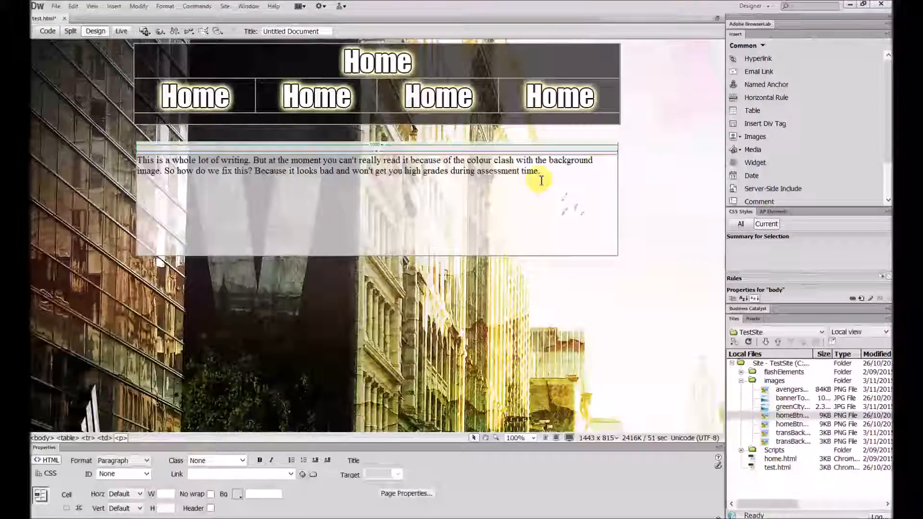
click(673, 160)
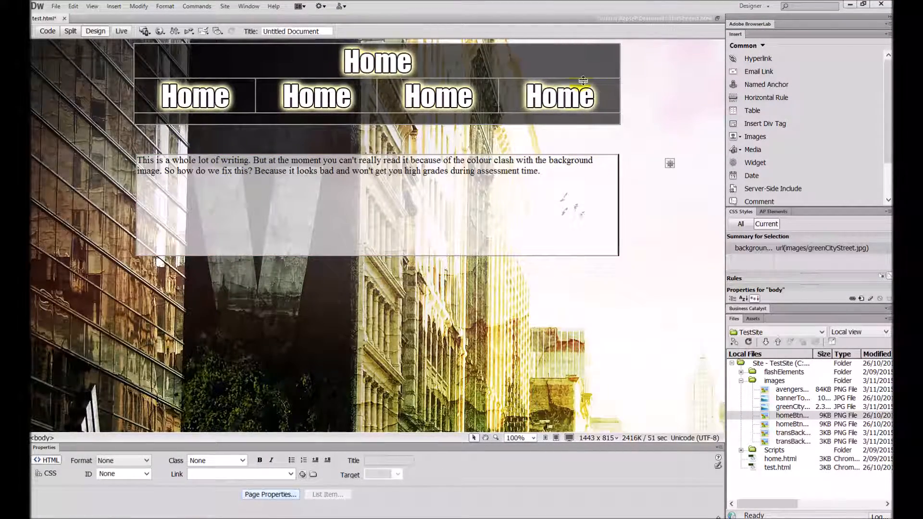
click(224, 179)
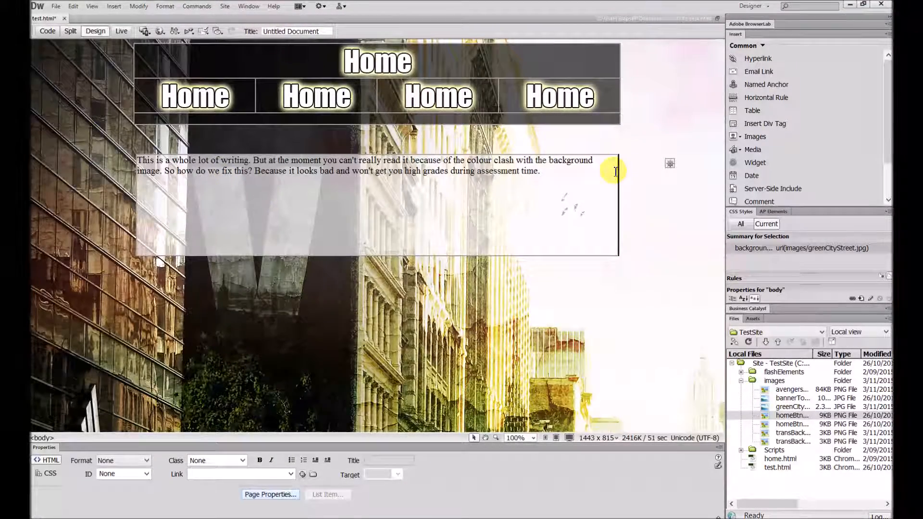